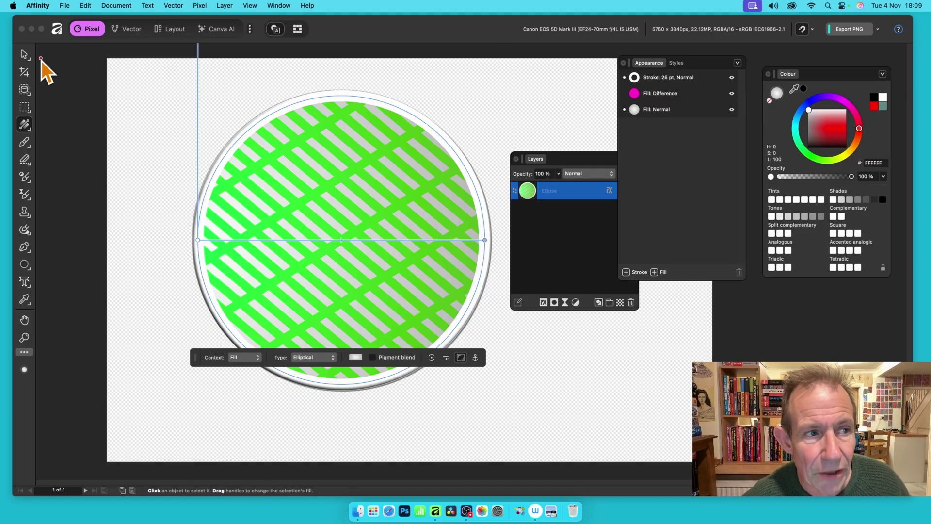
- Delete the magenta Difference fill from the ellipse's appearance
click(23, 55)
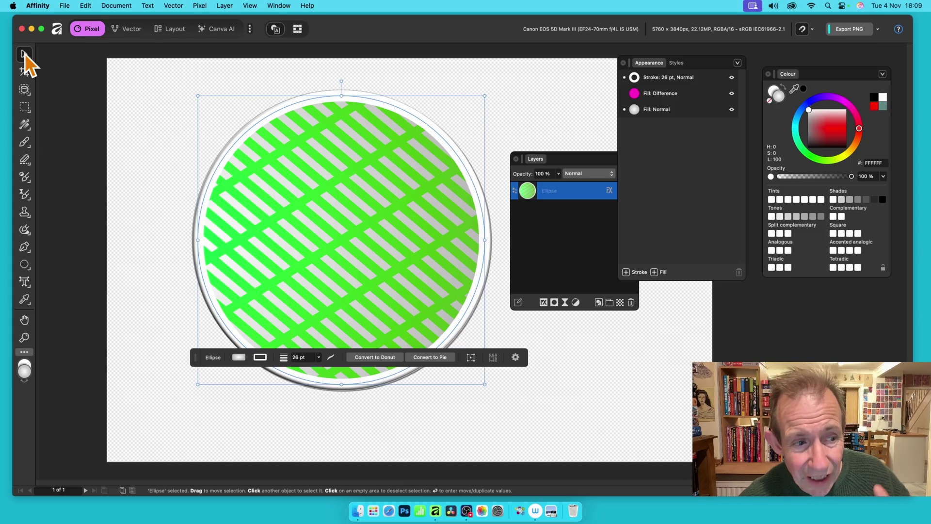
click(25, 124)
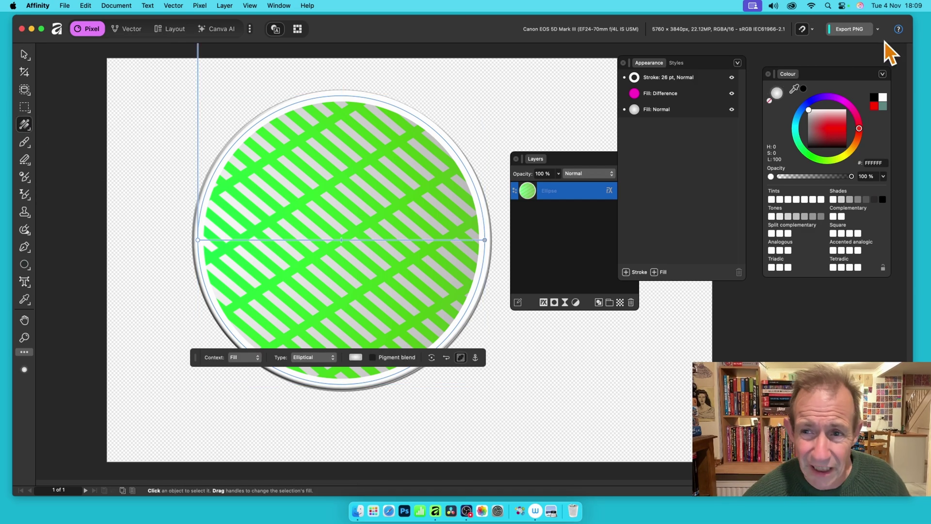
click(706, 94)
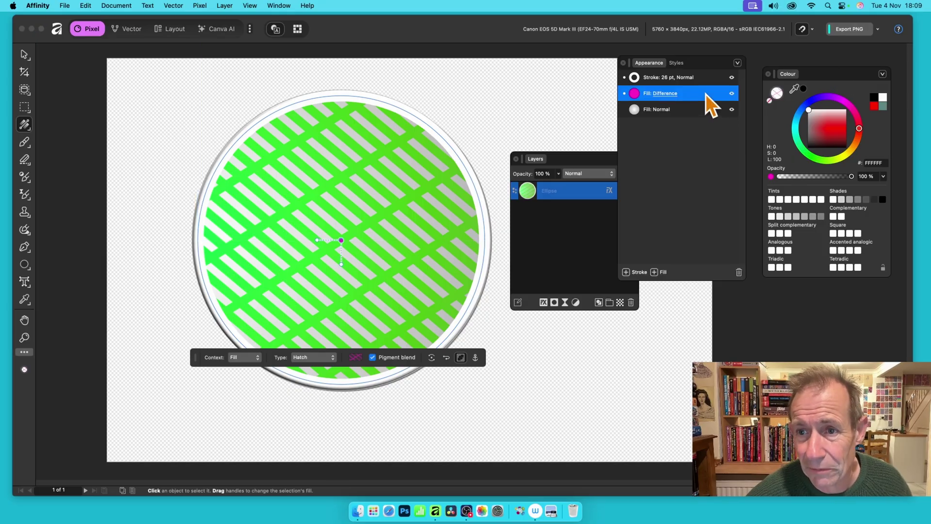
click(739, 272)
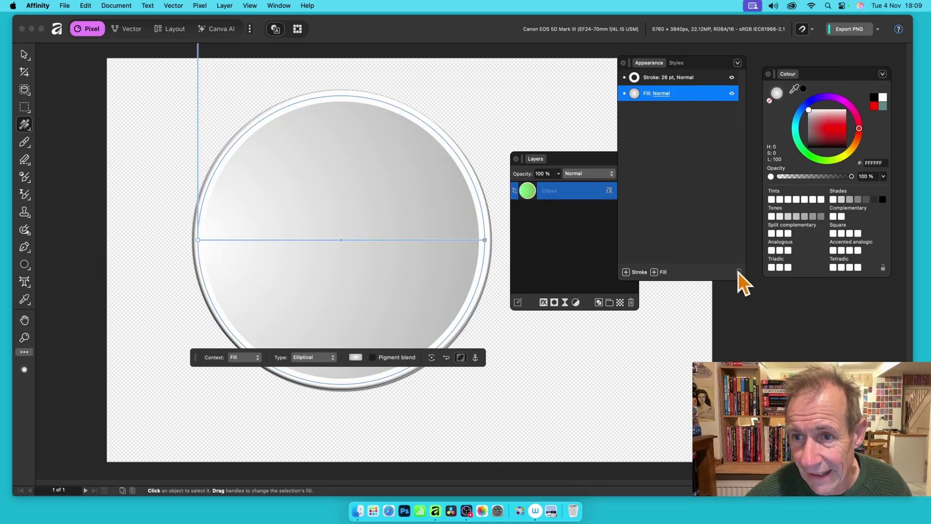
- Recolour the ellipse's 26 pt stroke to black (000000)
click(655, 81)
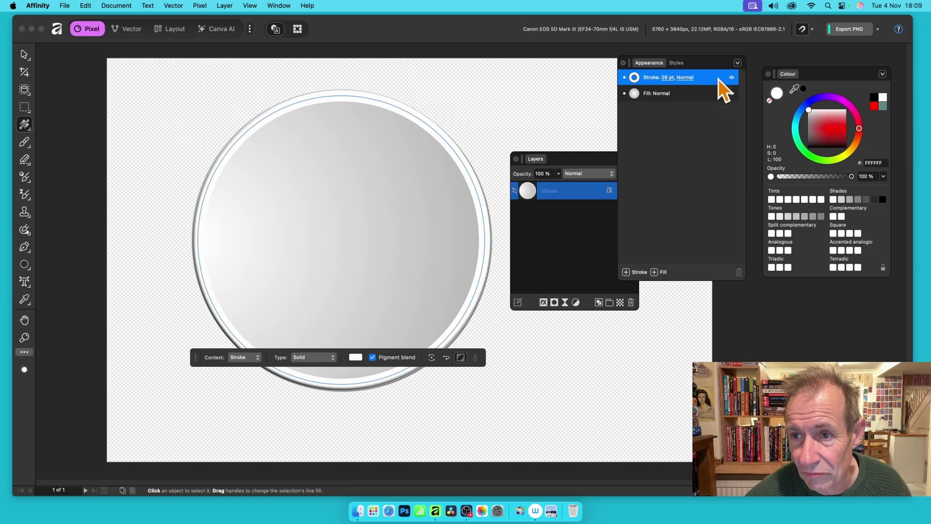
click(639, 80)
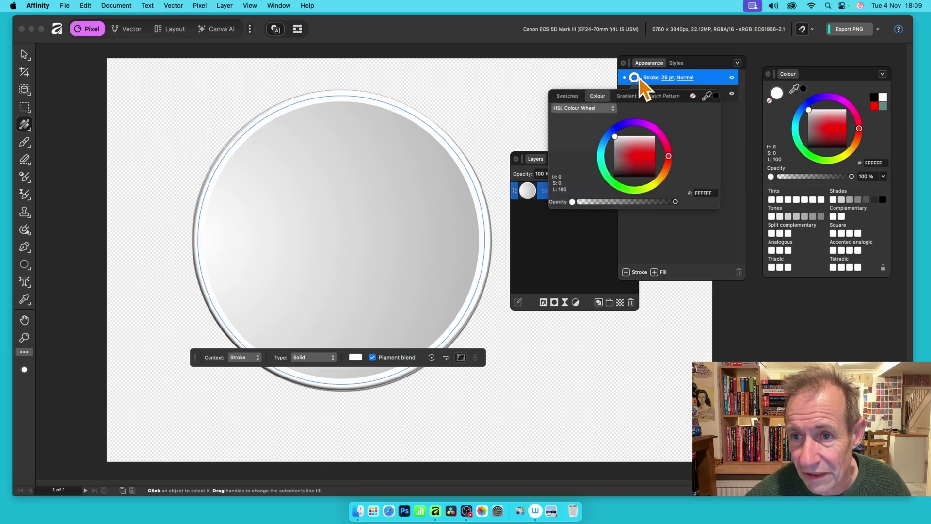
drag(624, 154, 609, 183)
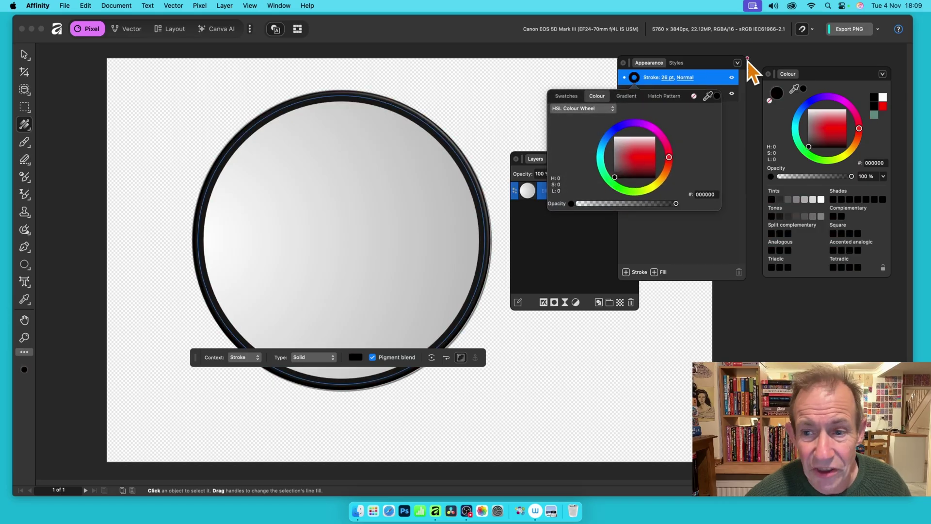
click(713, 220)
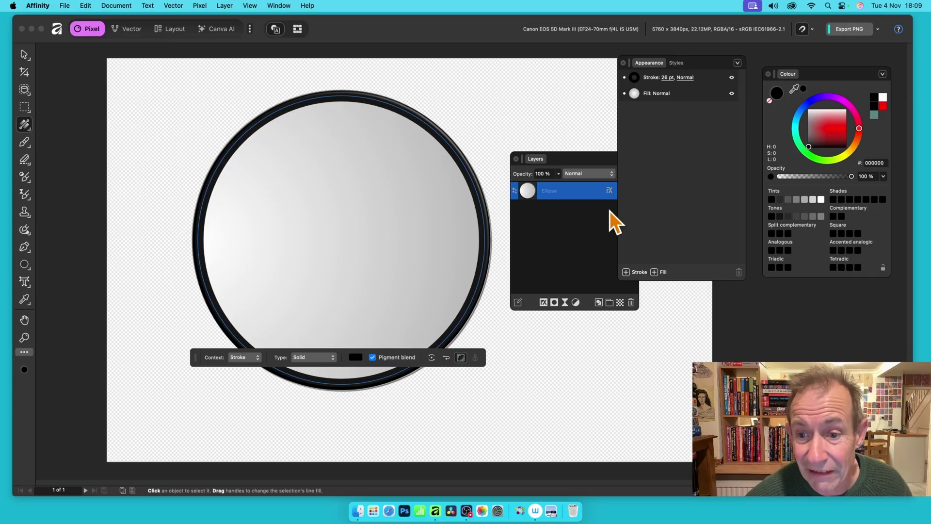
- Turn off the ellipse's Bevel / Emboss, 3D and Outer Shadow layer effects
click(609, 190)
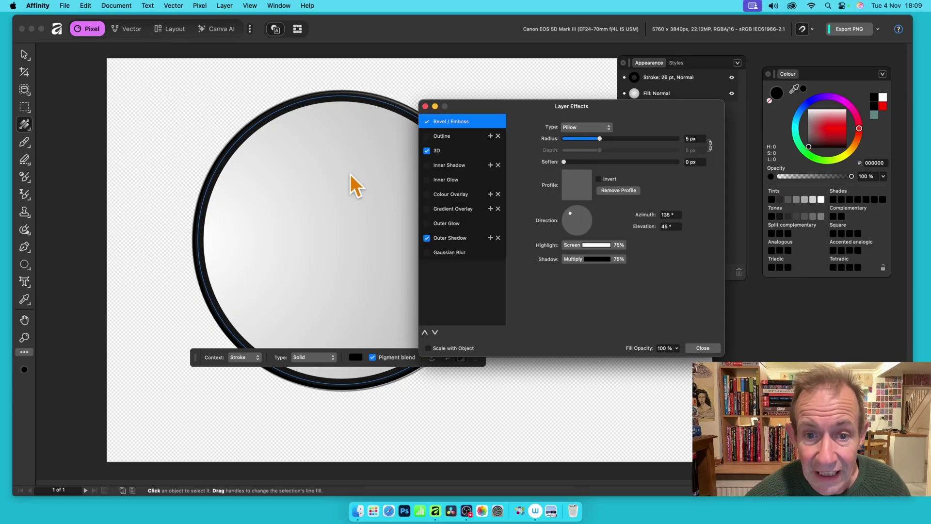
click(427, 238)
click(426, 121)
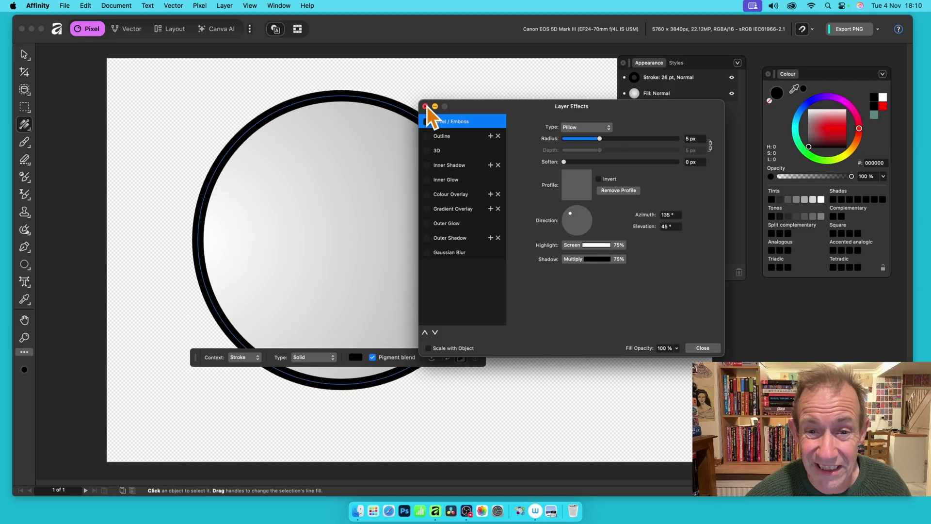
click(426, 106)
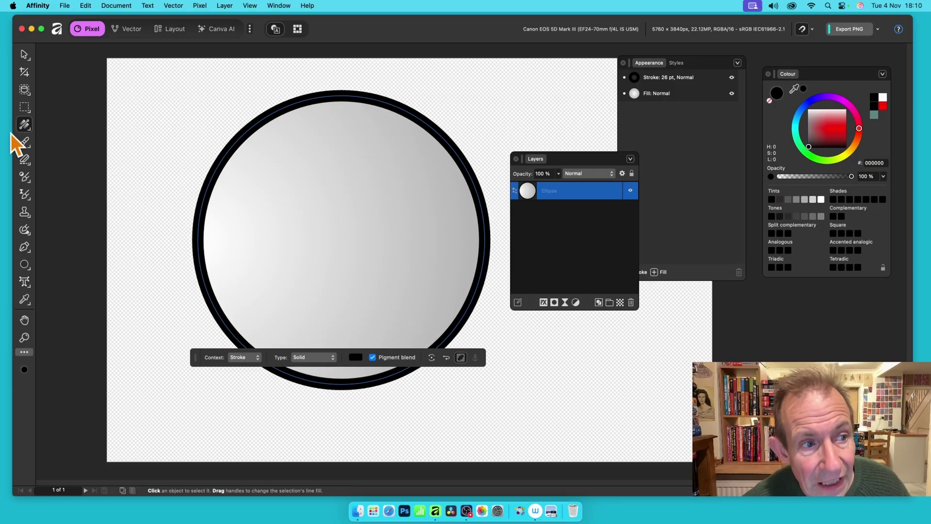
- Change the ellipse's fill type to Hatch with the Fill Tool and choose a diagonal dashed line pattern
click(24, 126)
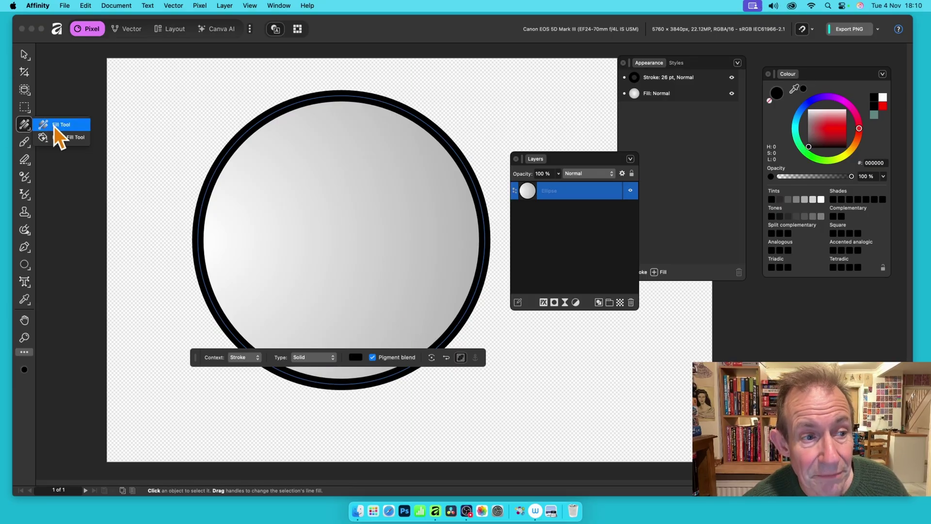
click(54, 126)
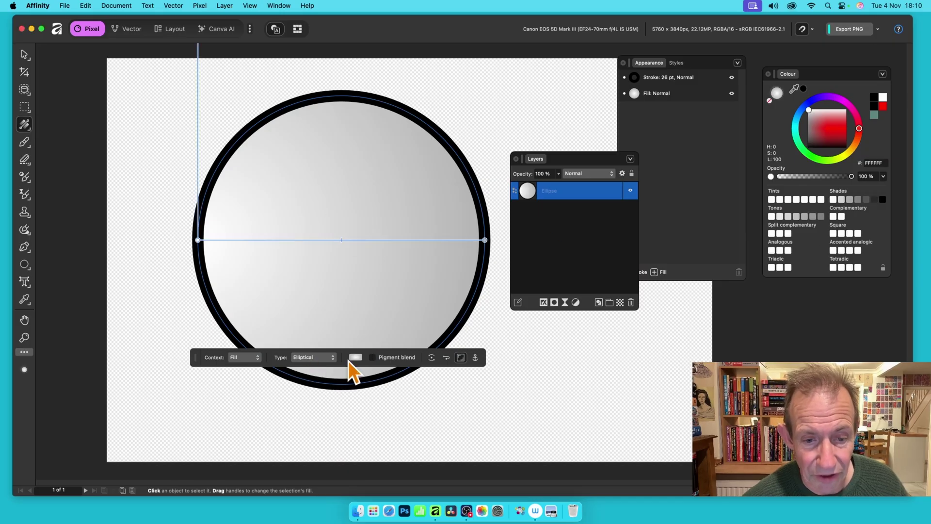
click(311, 361)
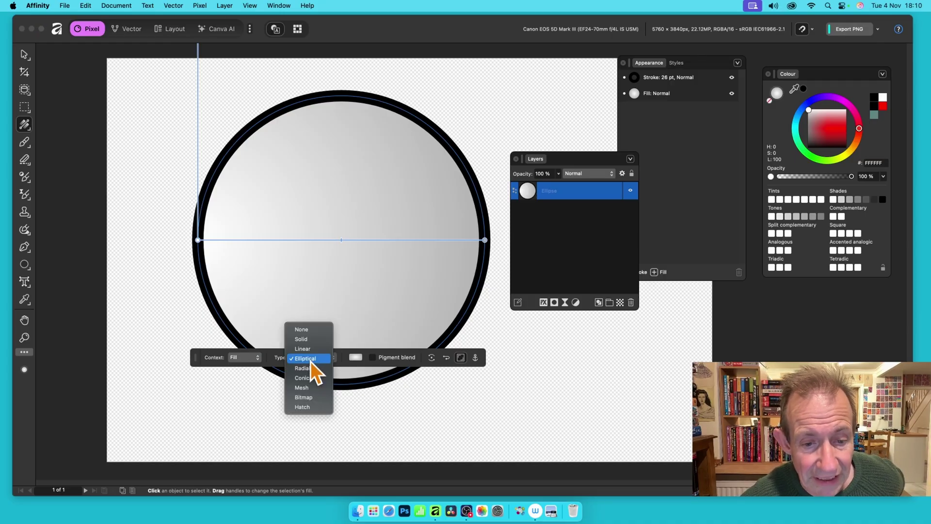
click(314, 412)
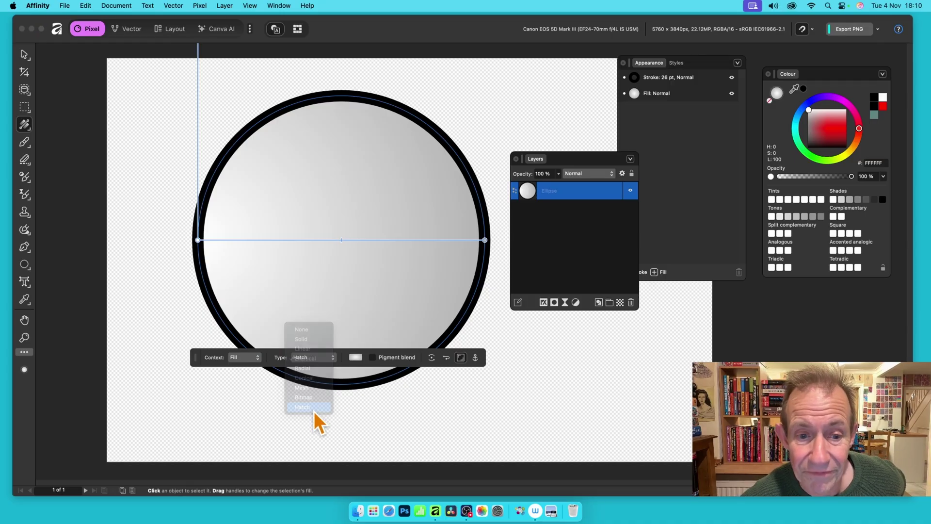
drag(371, 262, 369, 261)
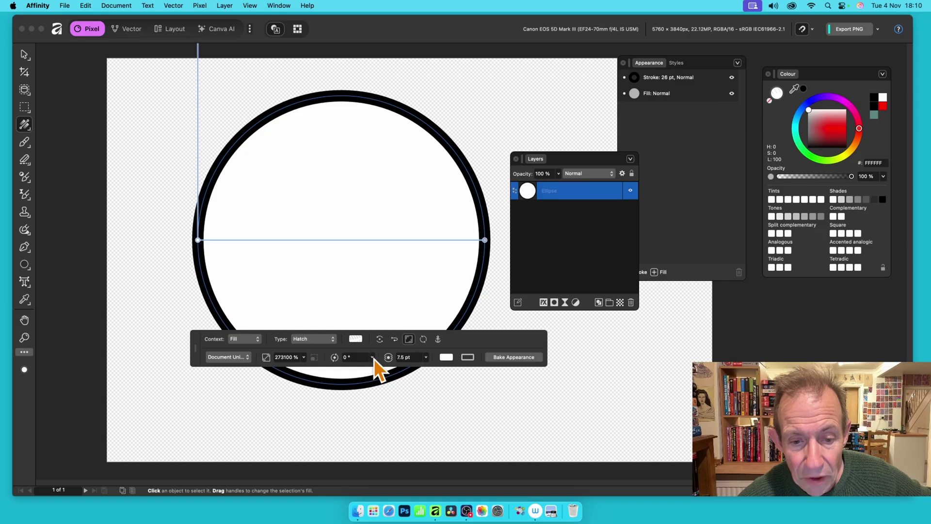
- Set the hatch line weight to 13 pt and the hatch scale to 1100 %
click(426, 358)
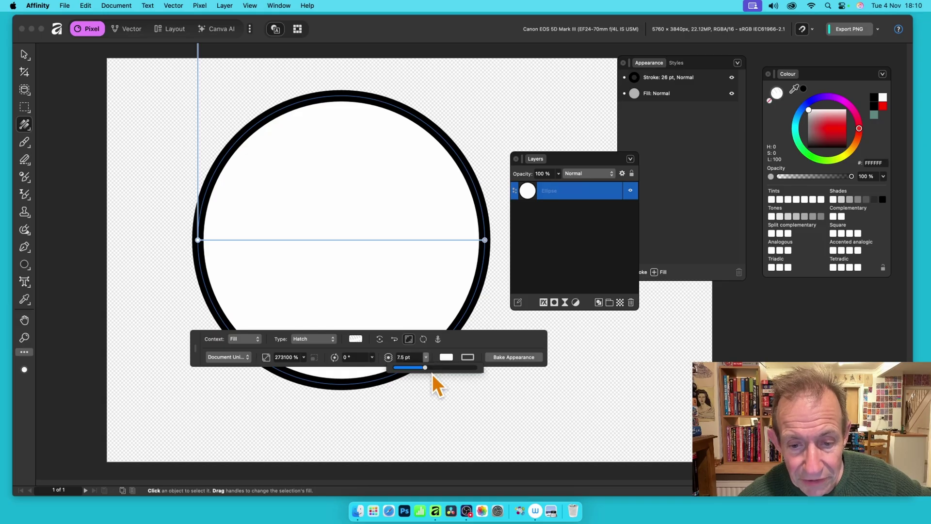
drag(429, 368, 435, 371)
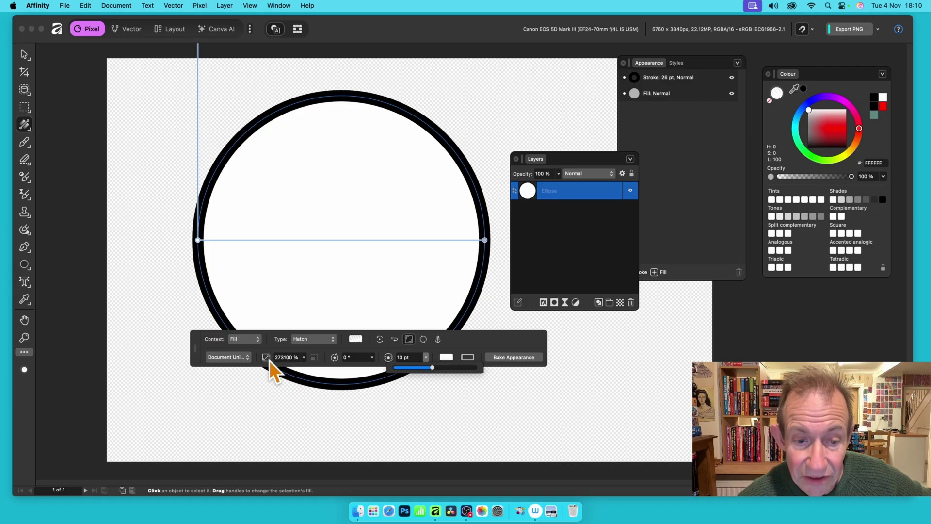
click(290, 357)
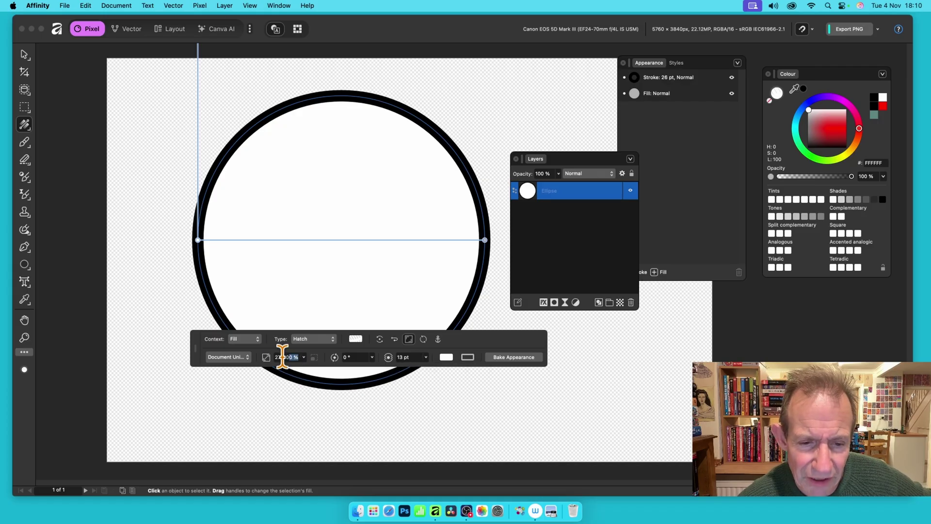
text(1100)
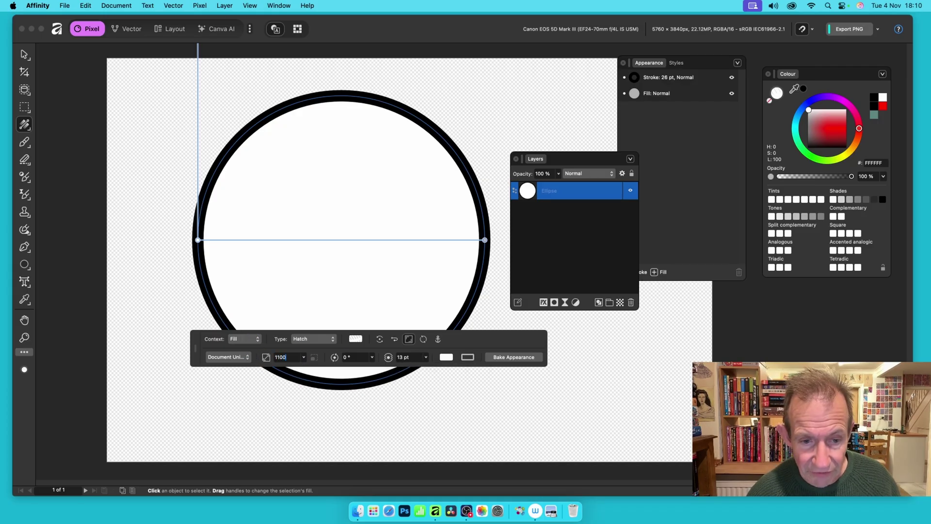
key(Tab)
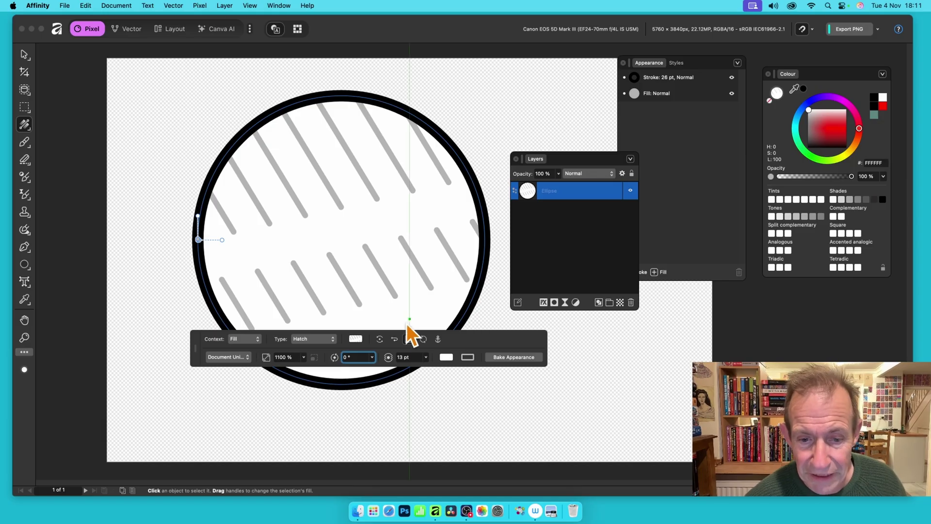
- Thicken the hatch lines to 21 pt and rotate the whole hatch pattern to -26.9°
click(430, 358)
drag(427, 368, 435, 370)
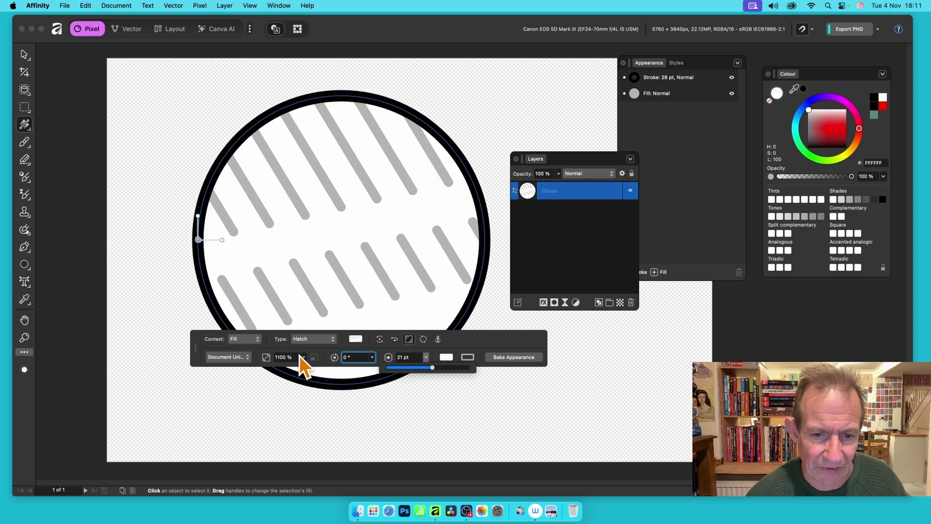
mouse_move(372, 361)
mouse_down()
mouse_move(380, 367)
mouse_move(368, 364)
mouse_up()
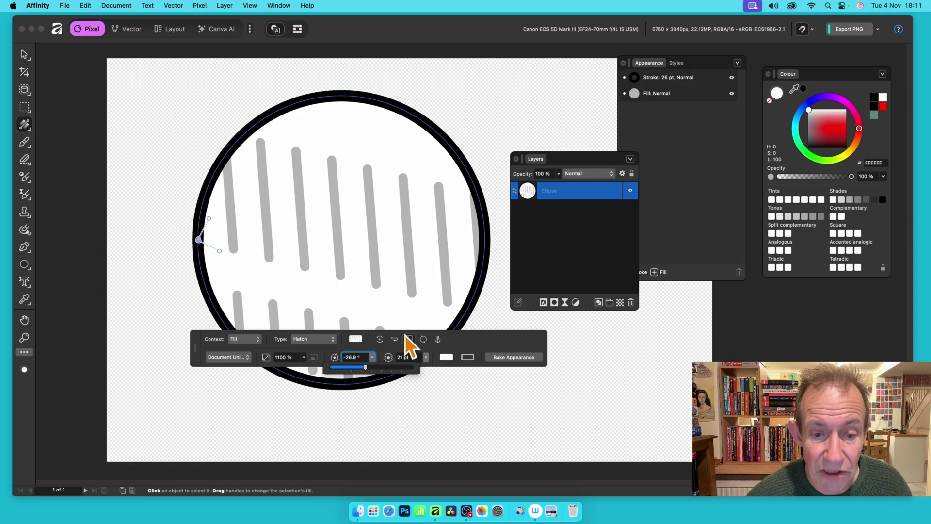
- Set the rotation of Line 1 in the hatch pattern to 142.9°
click(359, 338)
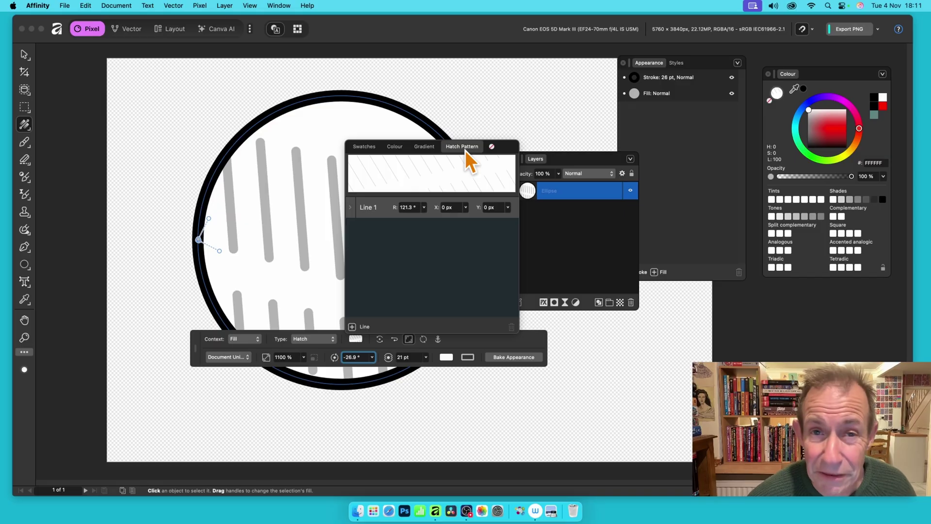
click(423, 208)
drag(423, 219, 428, 217)
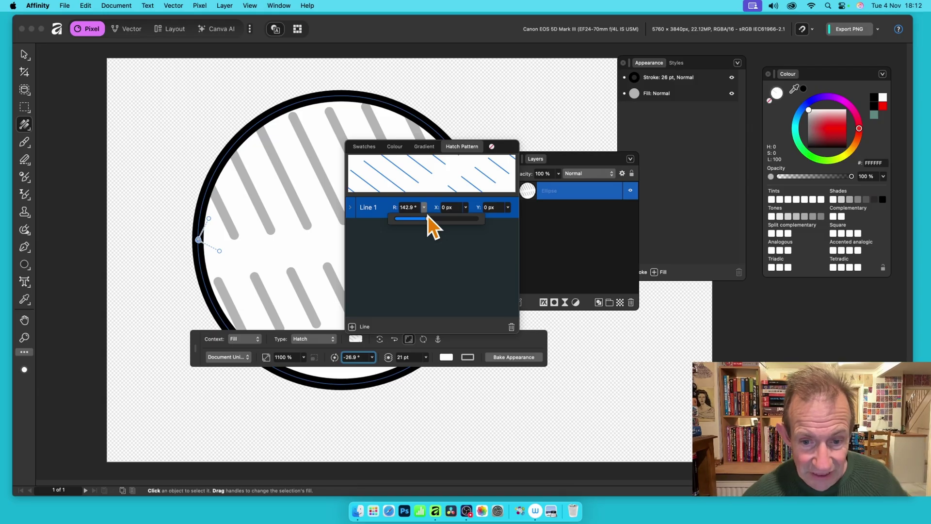
- Set the hatch background colour to red (F24747) and the hatch line colour to black (000000)
click(446, 357)
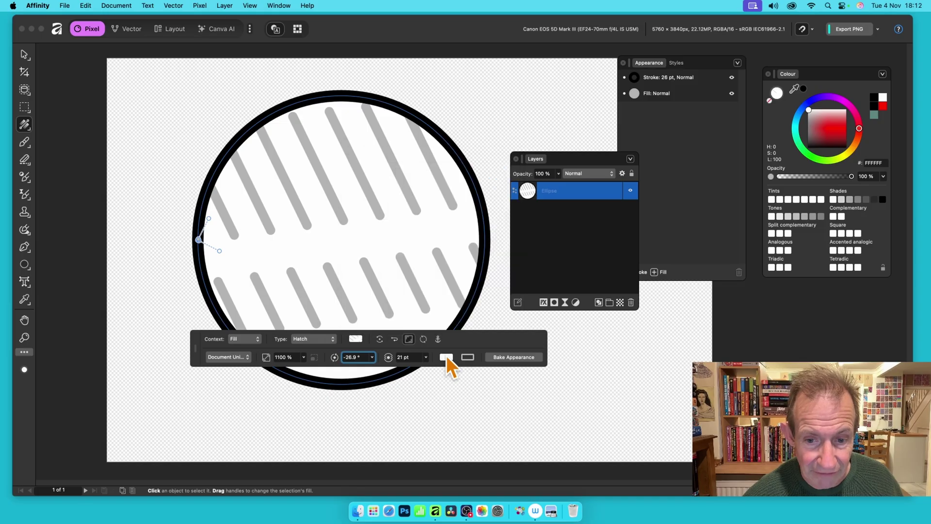
click(447, 357)
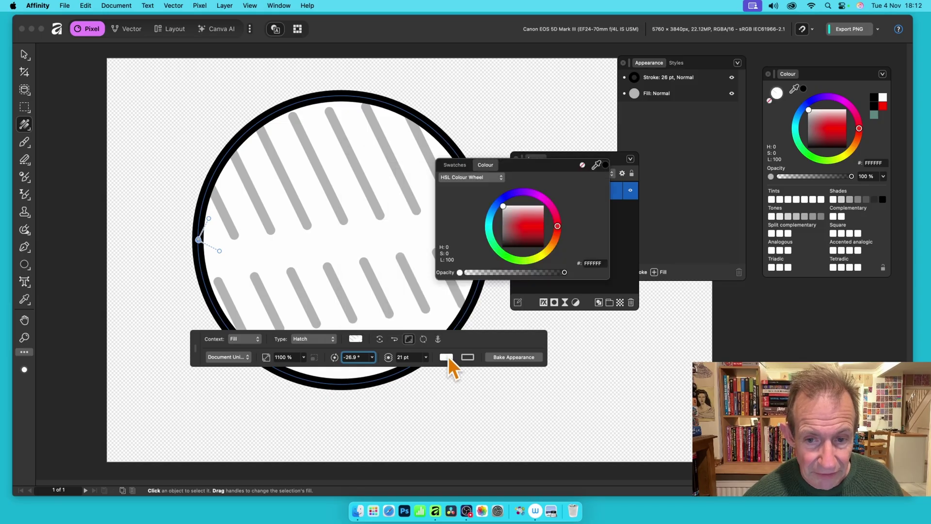
click(538, 223)
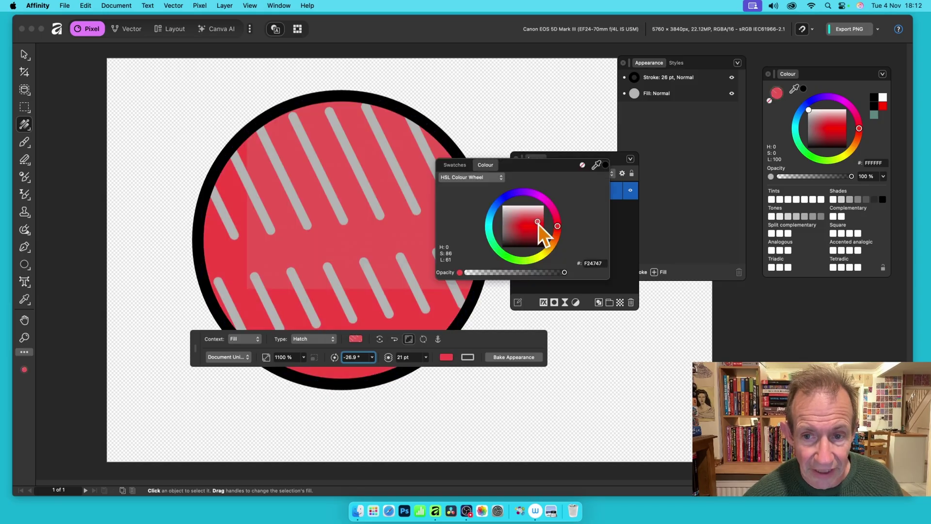
click(473, 360)
click(472, 360)
click(472, 360)
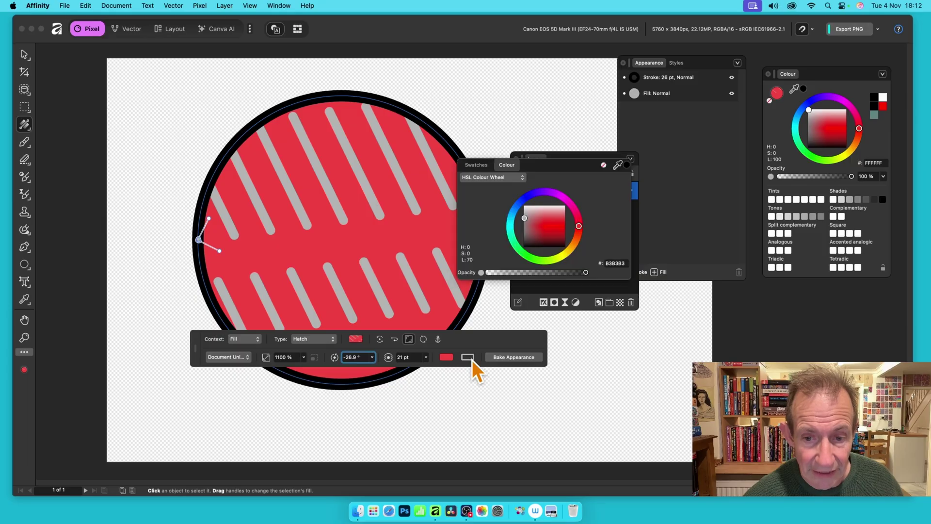
drag(525, 218, 526, 245)
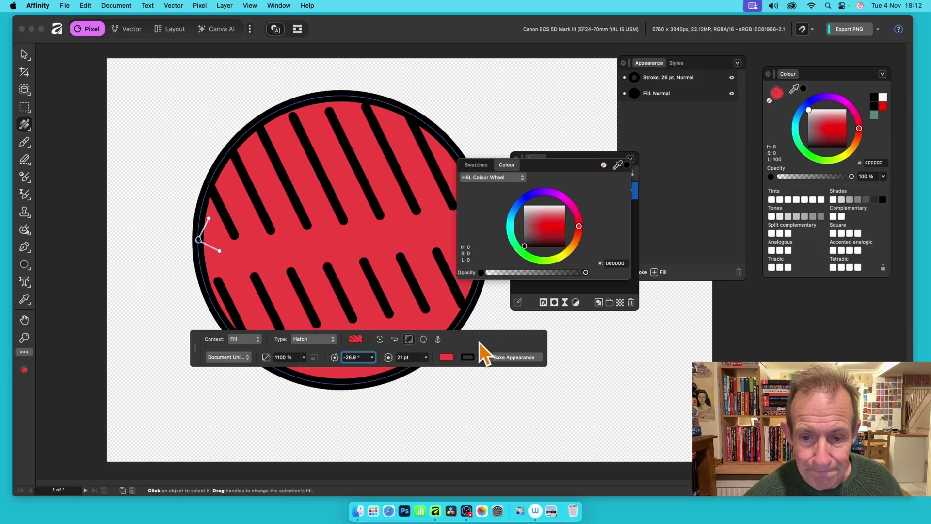
- Add a second line to the hatch pattern and set its rotation to 33.2°
click(355, 341)
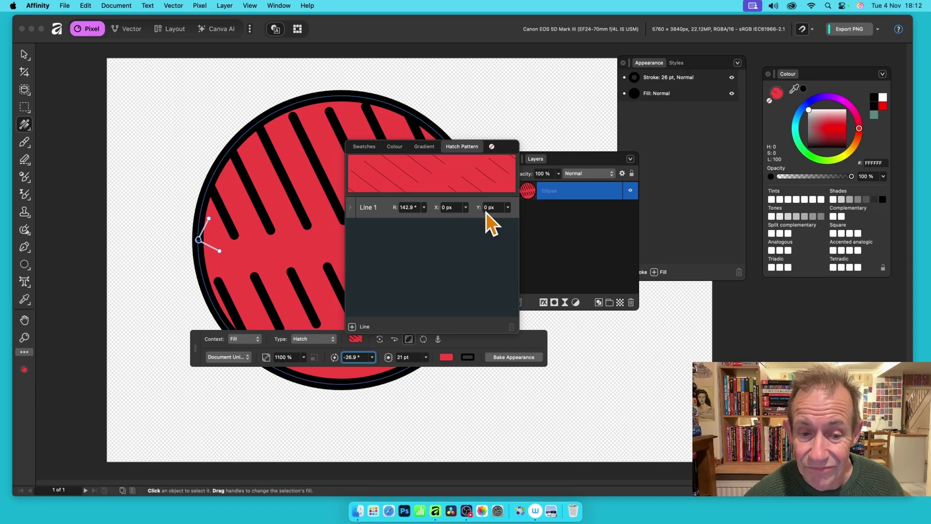
click(352, 326)
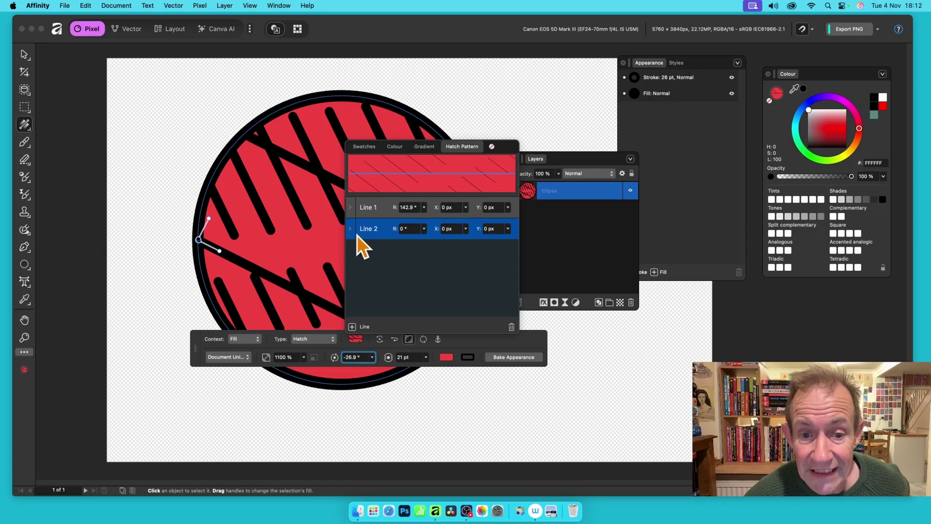
click(424, 229)
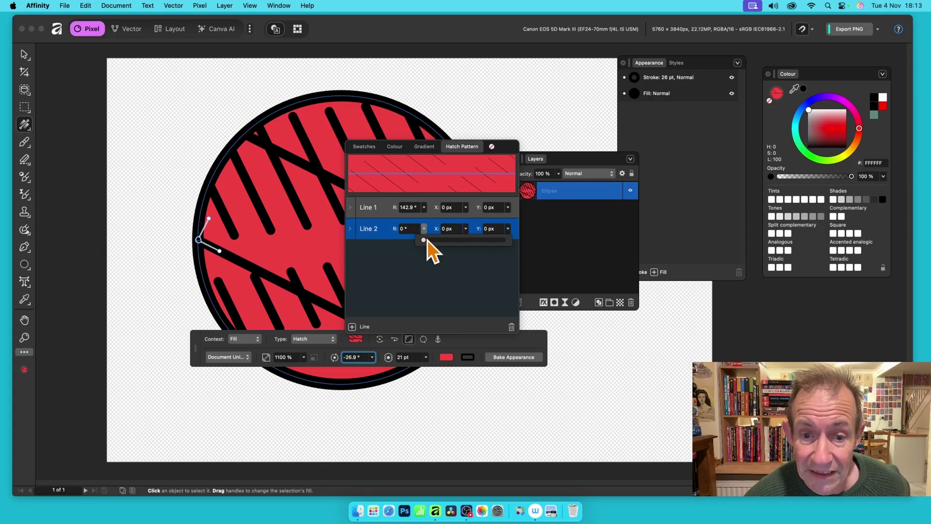
mouse_move(427, 240)
mouse_down()
mouse_move(438, 241)
mouse_move(417, 244)
mouse_move(431, 241)
mouse_up()
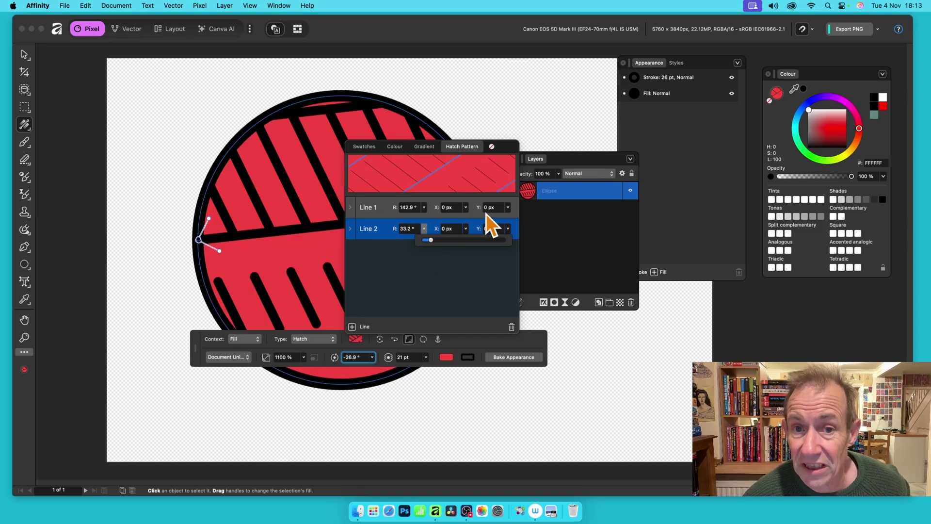
- Set Line 2's Y offset to 0.1 px and its shift to 0.2 px in the hatch pattern
click(464, 239)
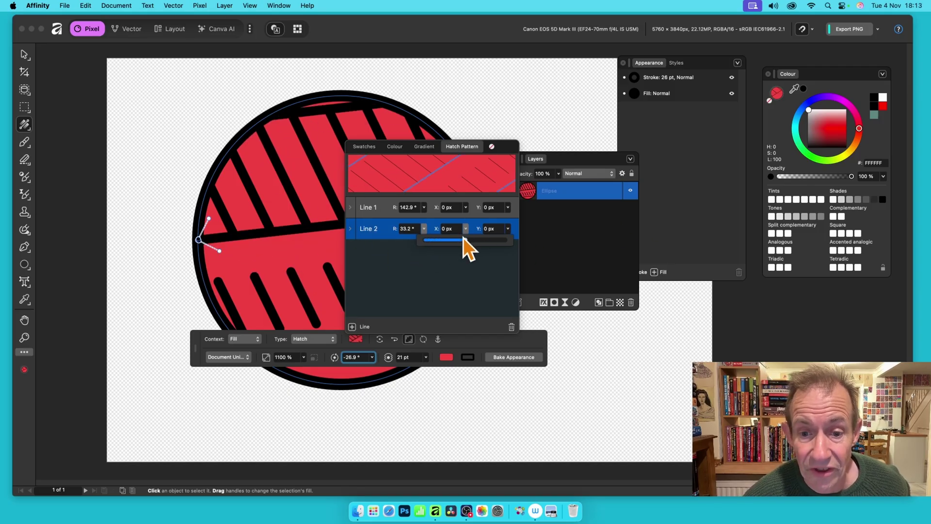
click(508, 228)
drag(509, 240, 520, 240)
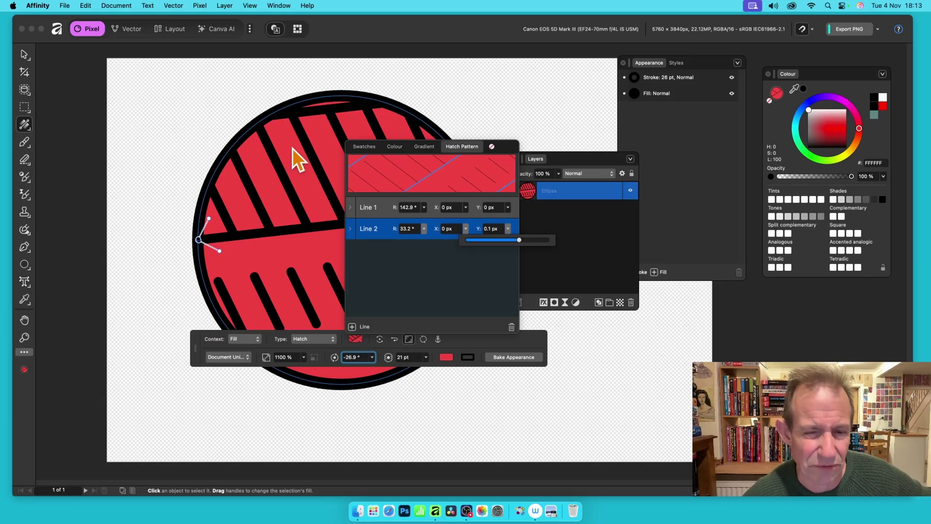
click(351, 230)
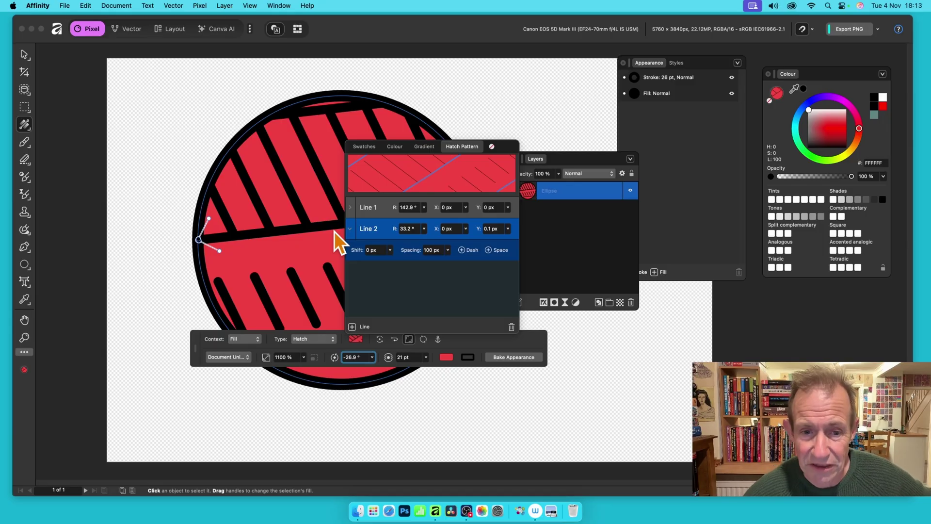
click(390, 250)
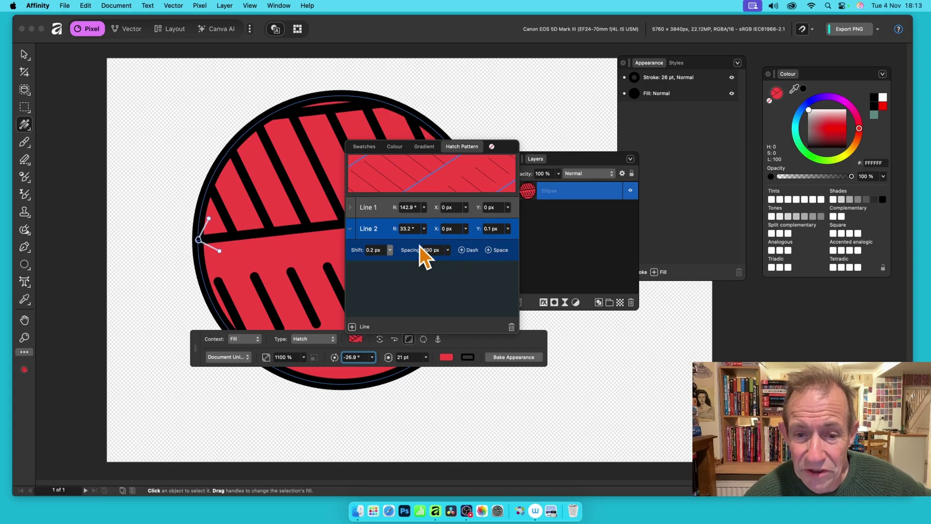
- Set the spacing of Line 2 in the hatch pattern to 20 px
click(448, 251)
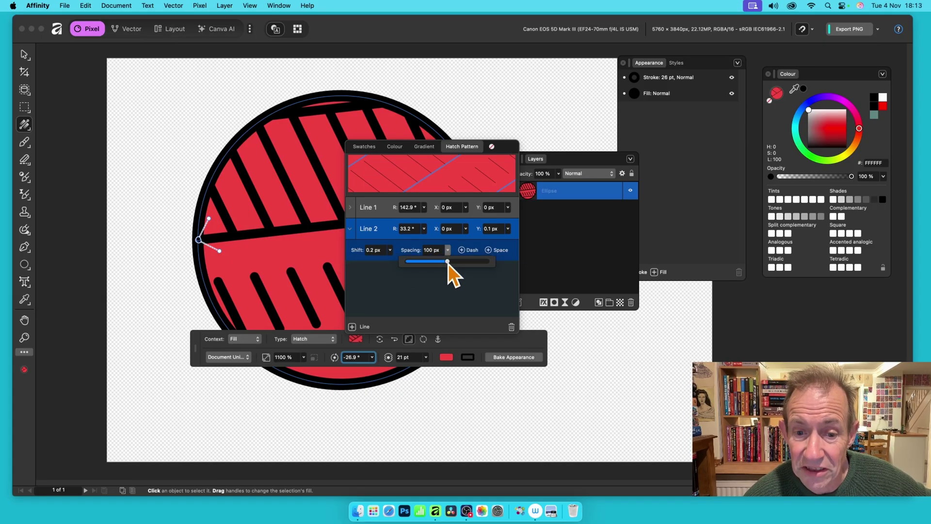
drag(449, 263, 397, 265)
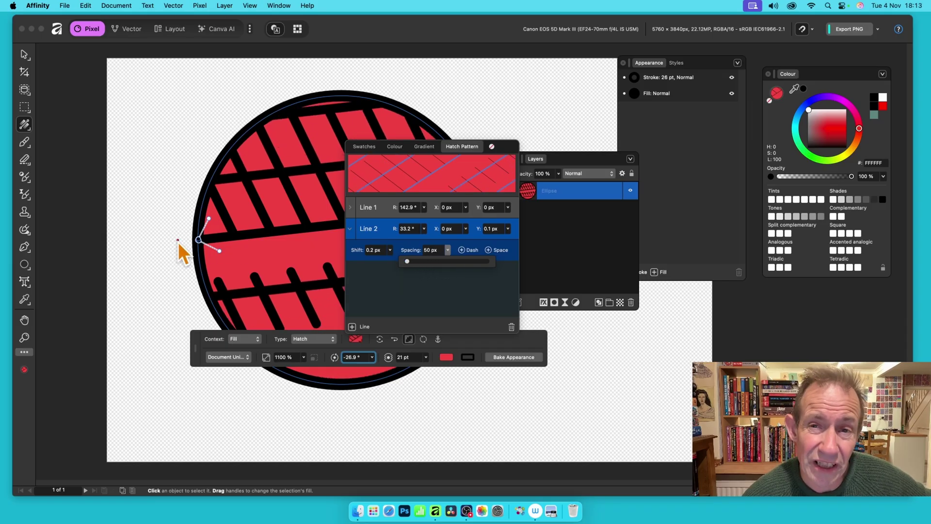
click(442, 249)
click(431, 250)
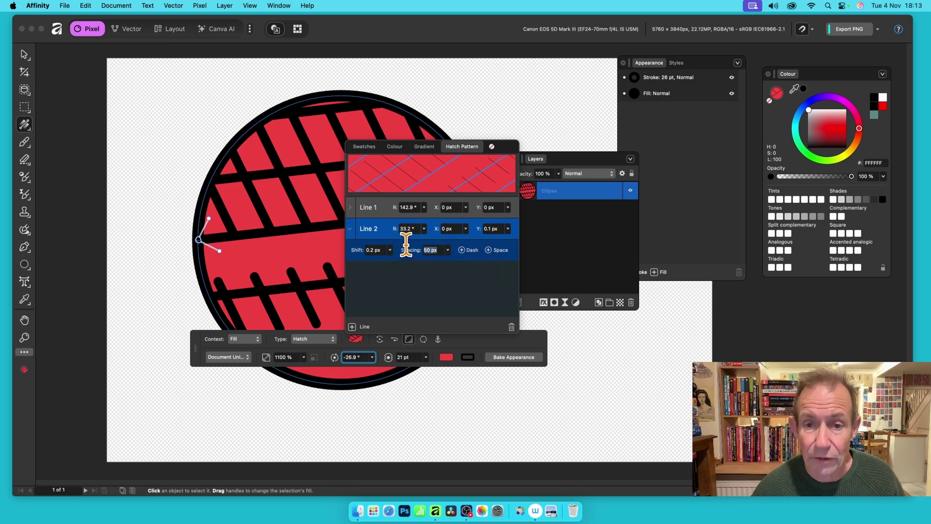
text(20)
key(Return)
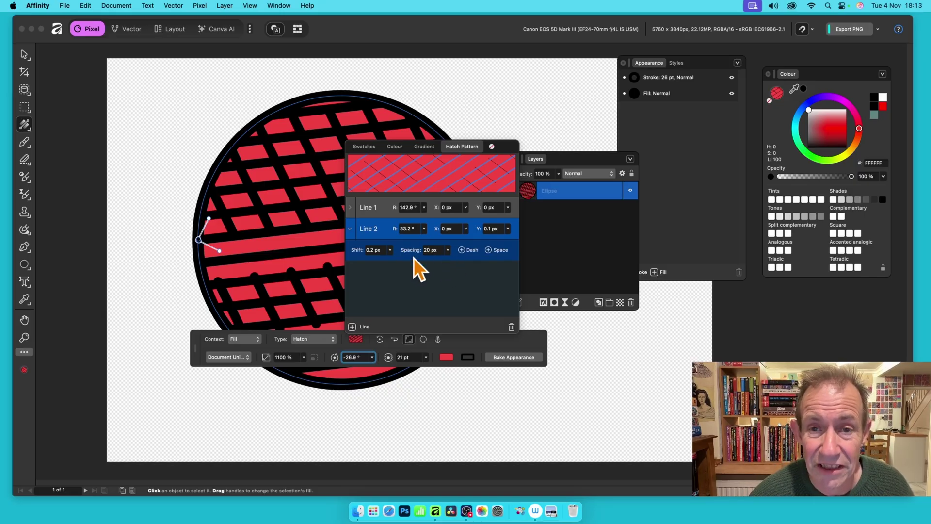
- Give Line 2 a dash pattern with a 20 px dash and a 20 px space
click(464, 252)
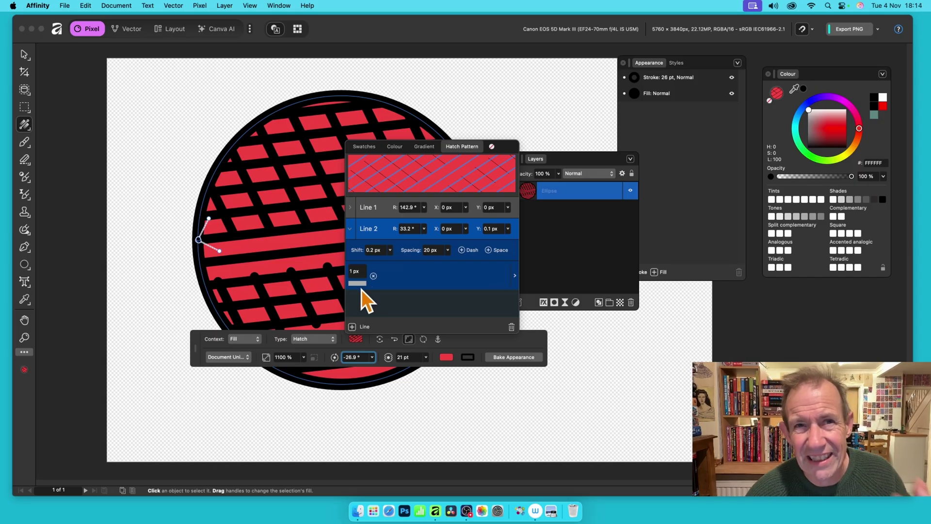
click(363, 272)
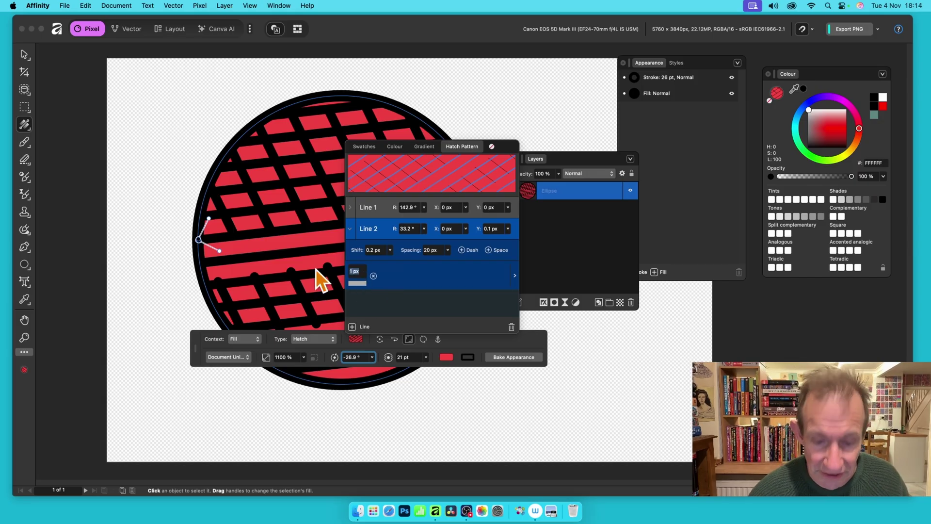
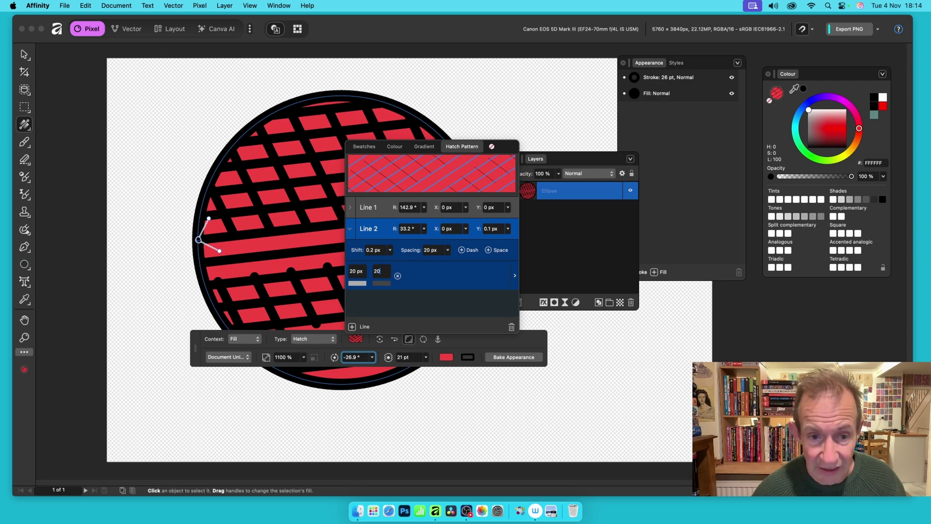
key(Return)
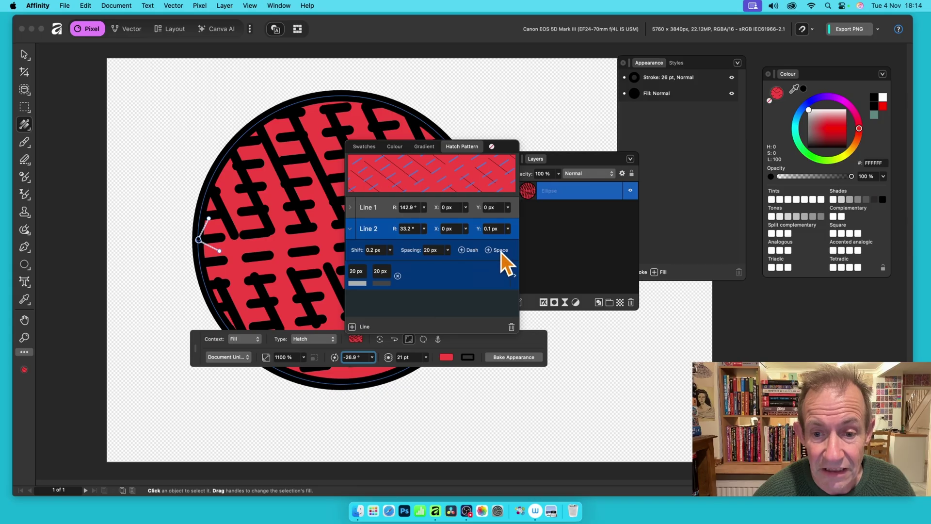
- Extend Line 2's dash pattern with a second dash of 0.5 px and a second space of 10 px
click(462, 251)
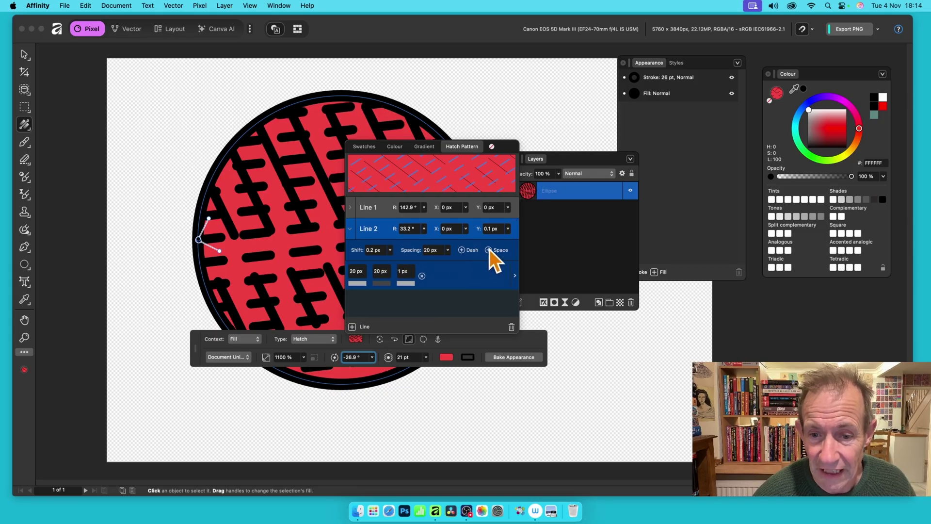
click(489, 250)
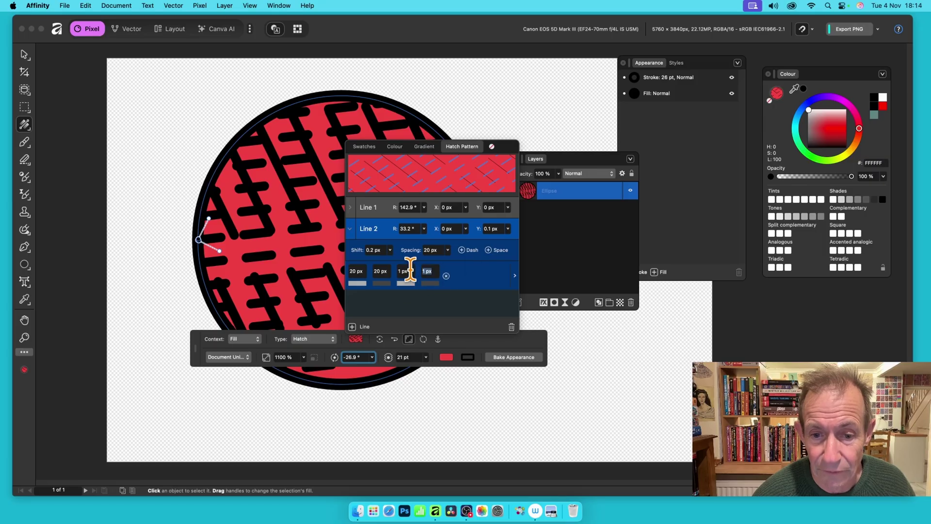
click(427, 271)
text(10)
key(Return)
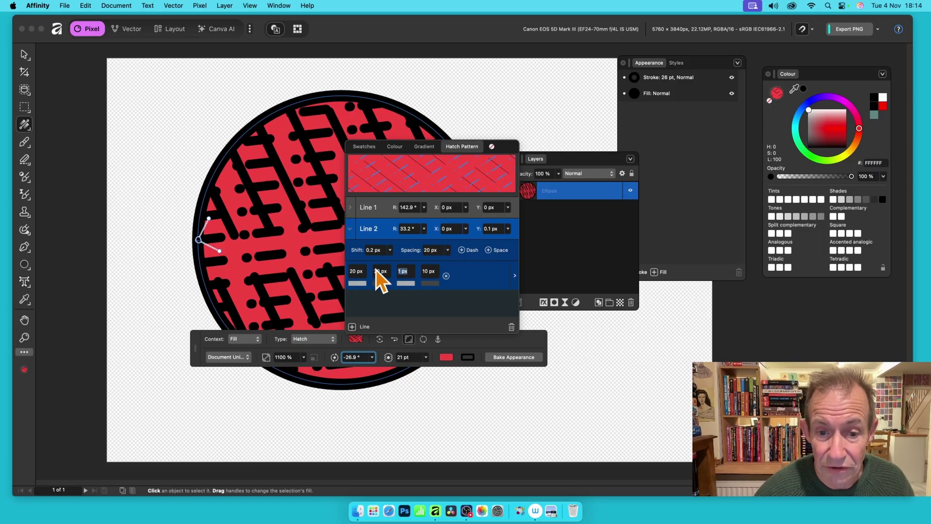
text(0.5)
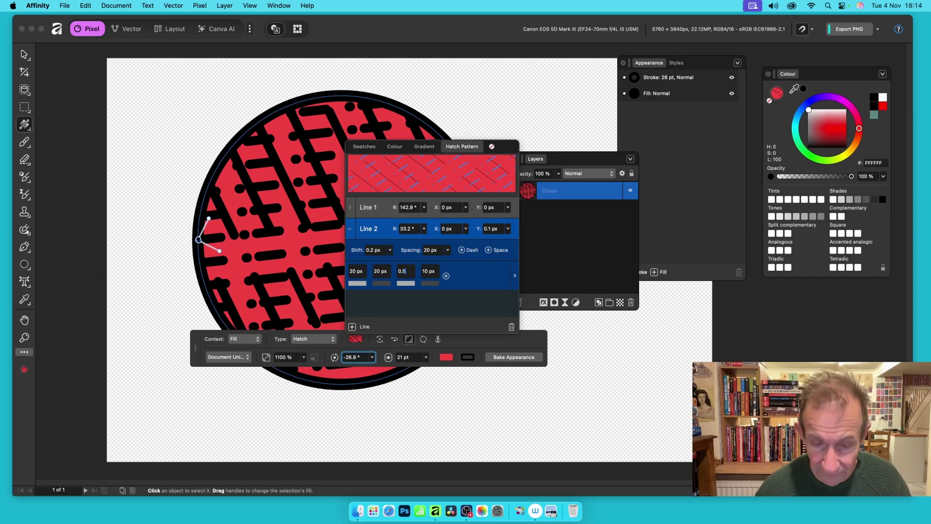
key(Tab)
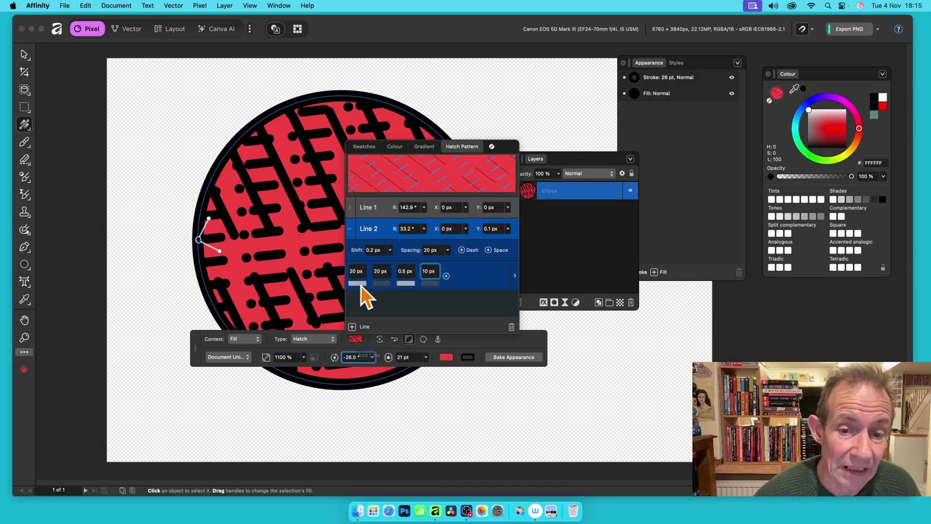
- Set the first space in Line 1's dash pattern to 20 px
click(350, 228)
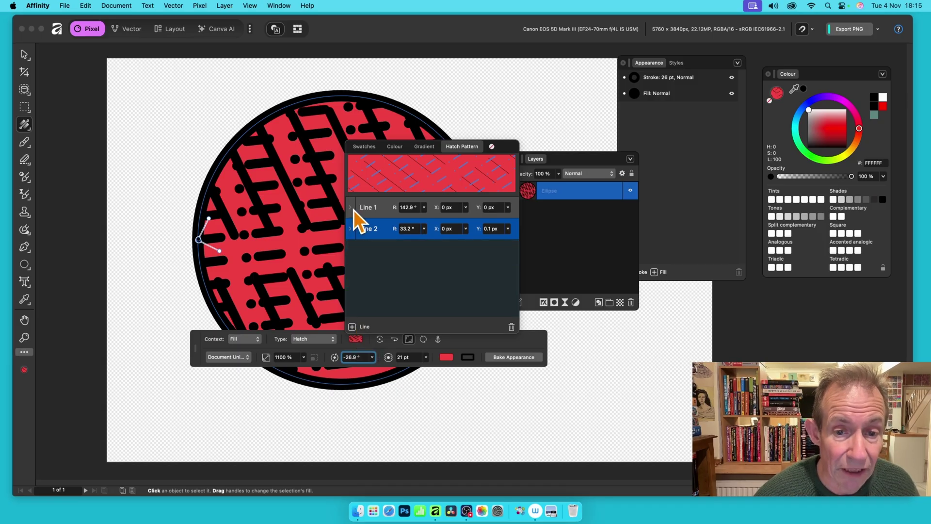
click(352, 208)
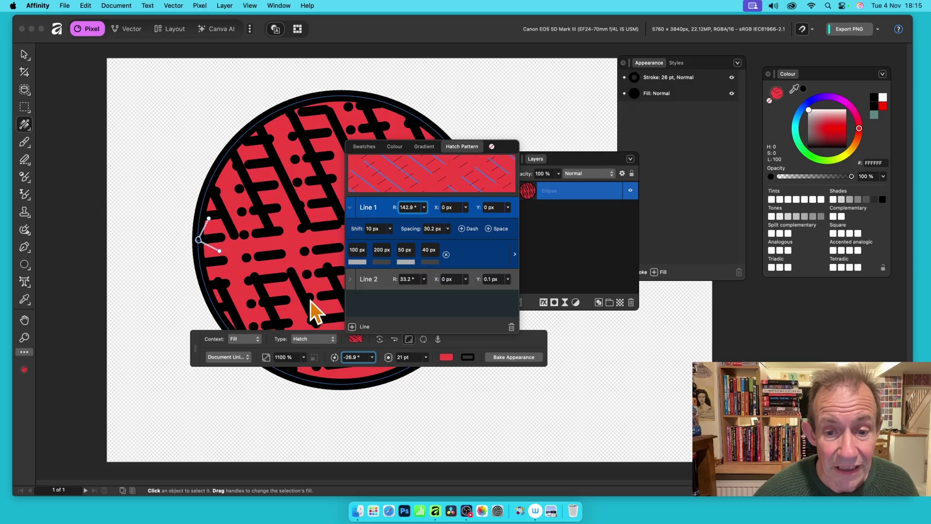
click(372, 210)
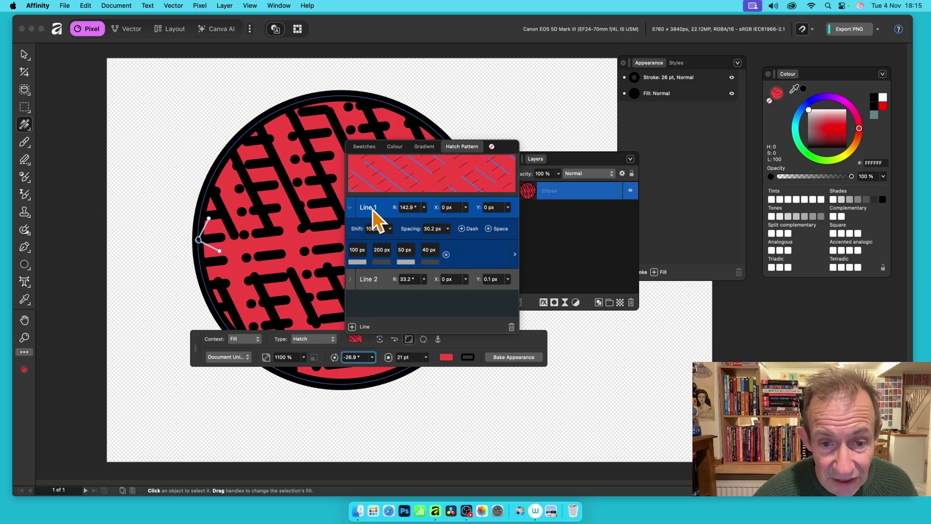
click(382, 250)
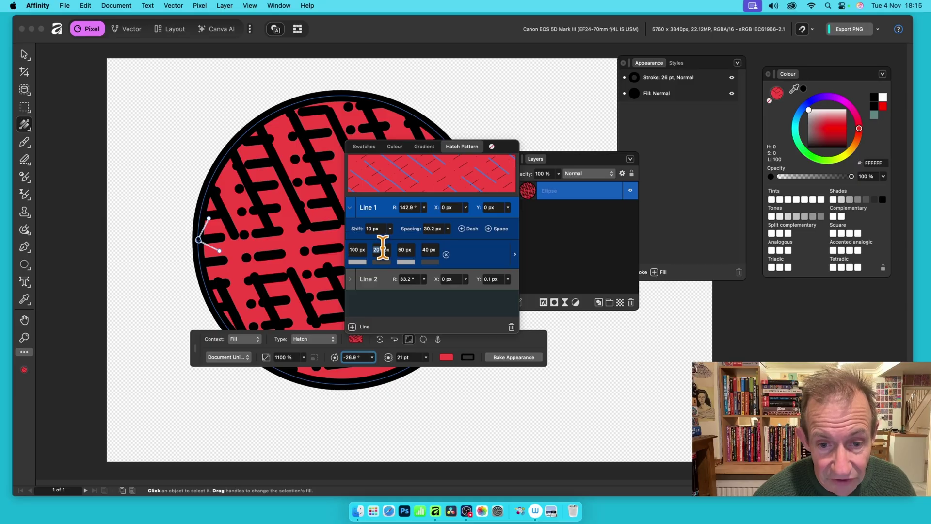
text(20)
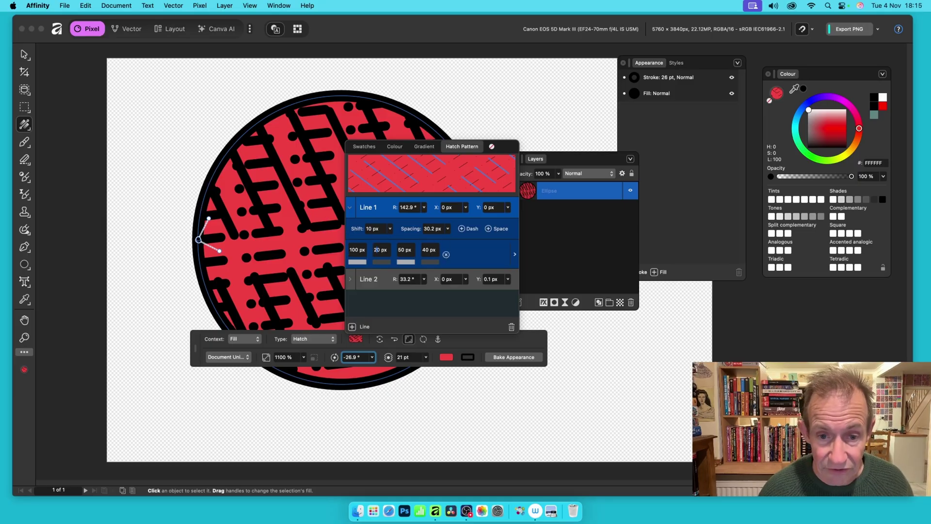
key(Return)
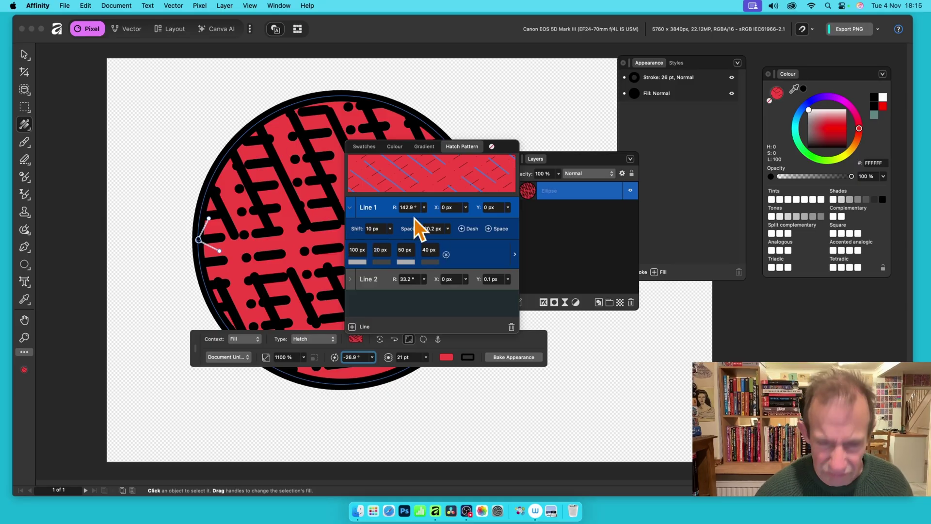
- Remove every dash and space from Line 1 so that it runs as a continuous line
click(447, 255)
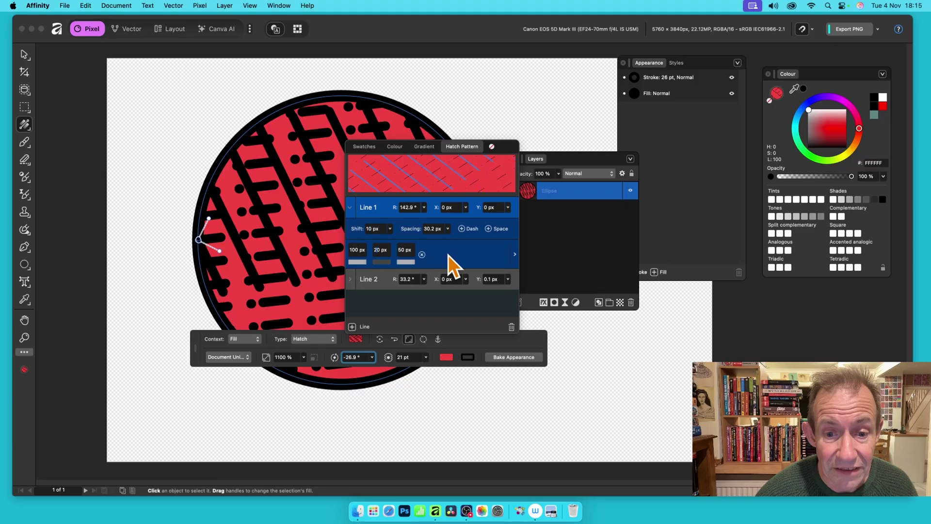
click(422, 255)
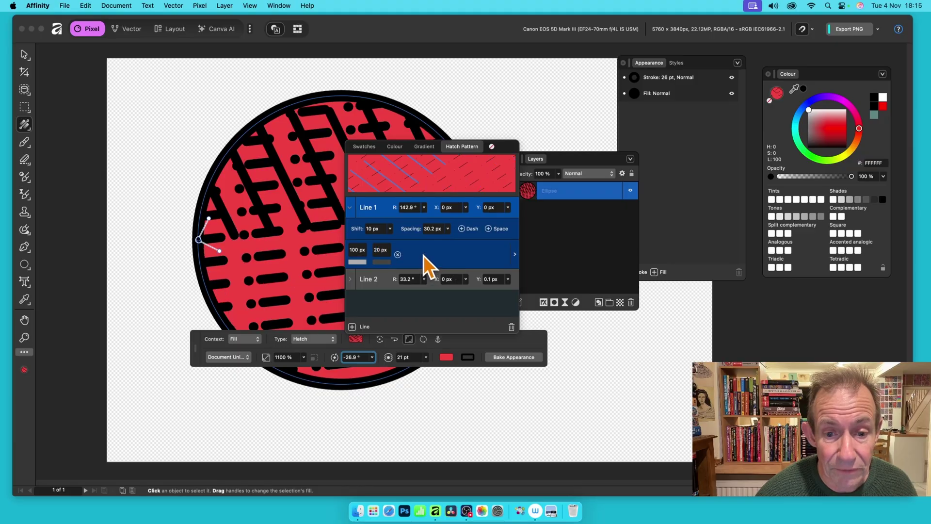
click(398, 254)
click(373, 255)
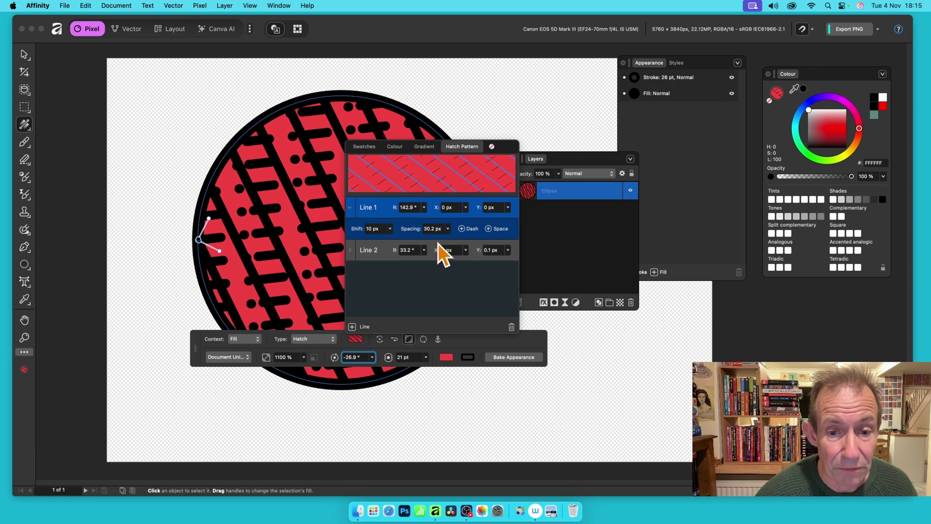
- Reduce the spacing of Line 1 so its parallel lines sit closer together
click(351, 251)
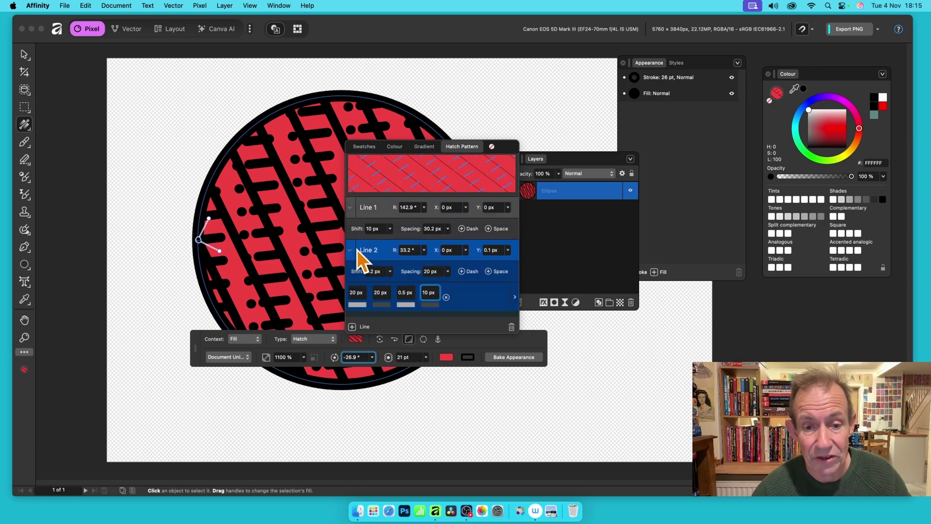
click(353, 208)
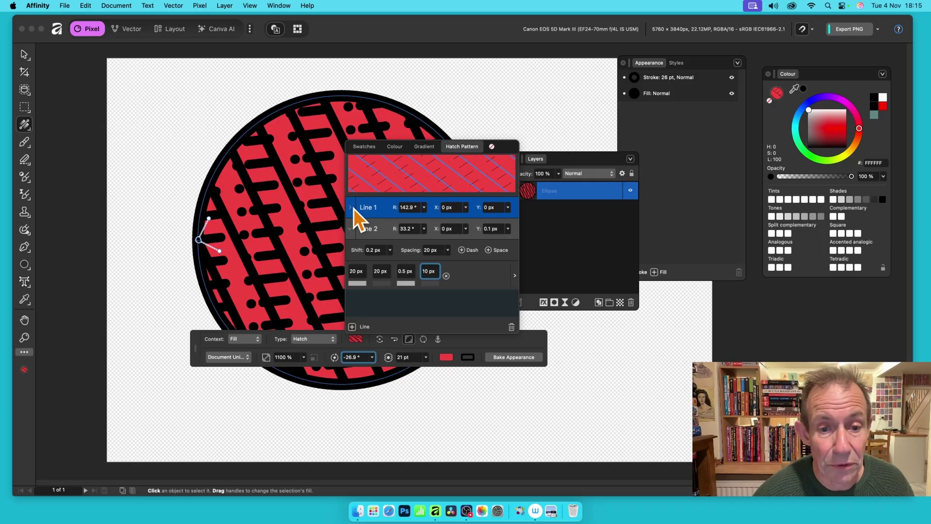
click(353, 208)
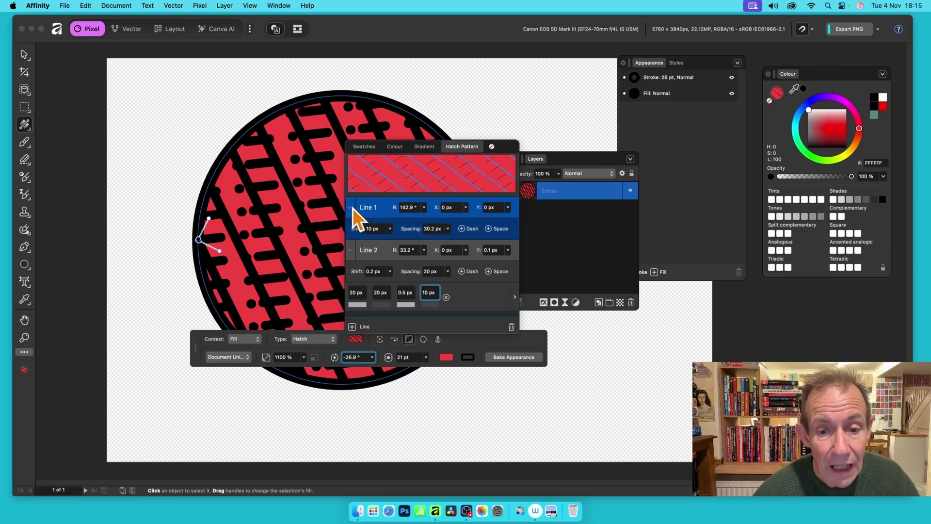
click(447, 230)
mouse_move(449, 241)
mouse_down()
mouse_move(400, 240)
mouse_move(415, 240)
mouse_up()
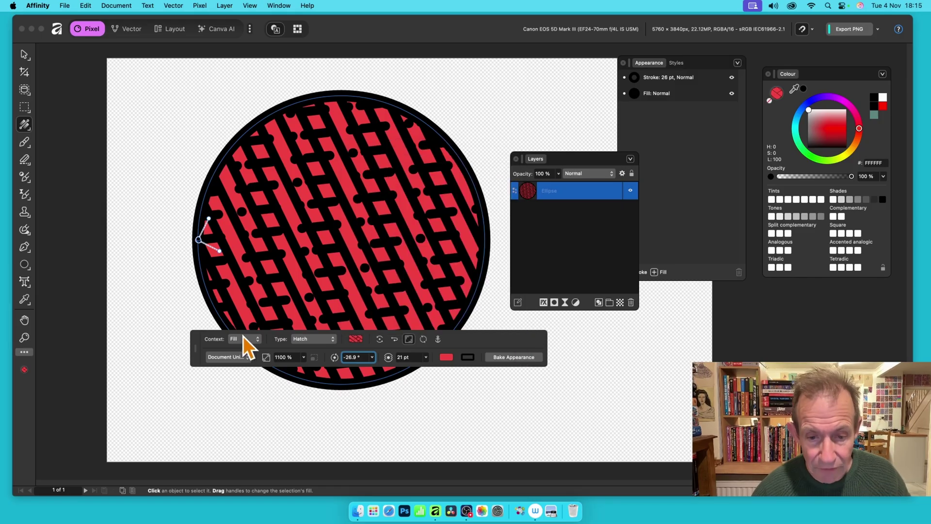
- Set the hatch line weight to 15 pt and the pattern scale to 1000 %
click(426, 358)
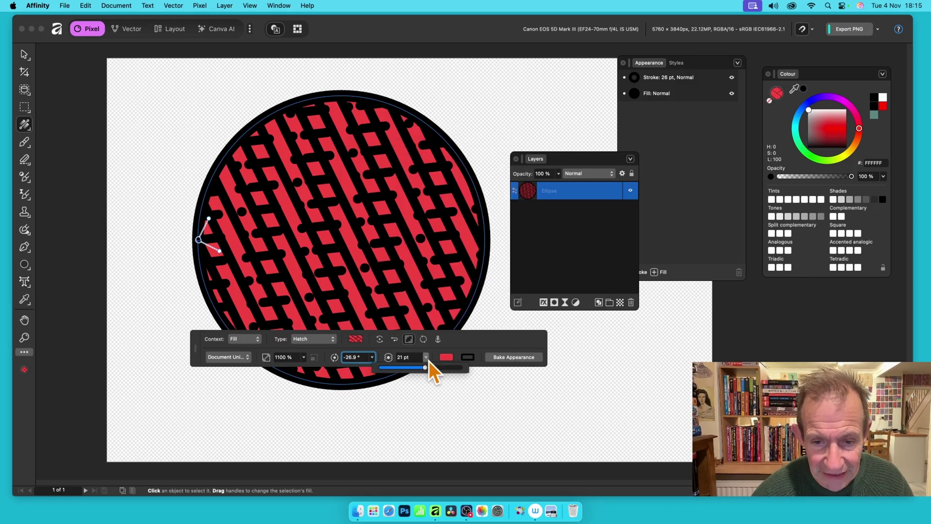
mouse_move(425, 368)
mouse_down()
mouse_move(406, 366)
mouse_move(435, 366)
mouse_move(420, 364)
mouse_up()
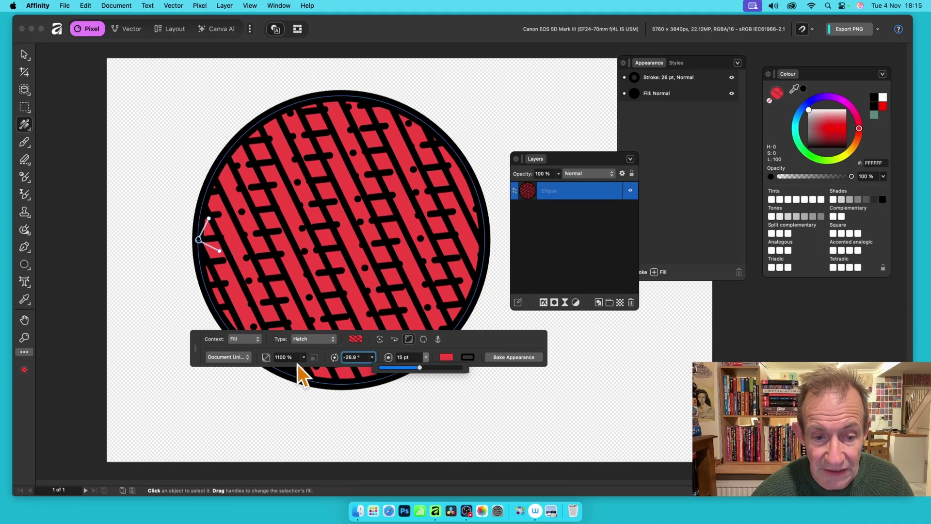
click(304, 358)
mouse_move(306, 369)
mouse_down()
mouse_move(287, 369)
mouse_move(306, 370)
mouse_up()
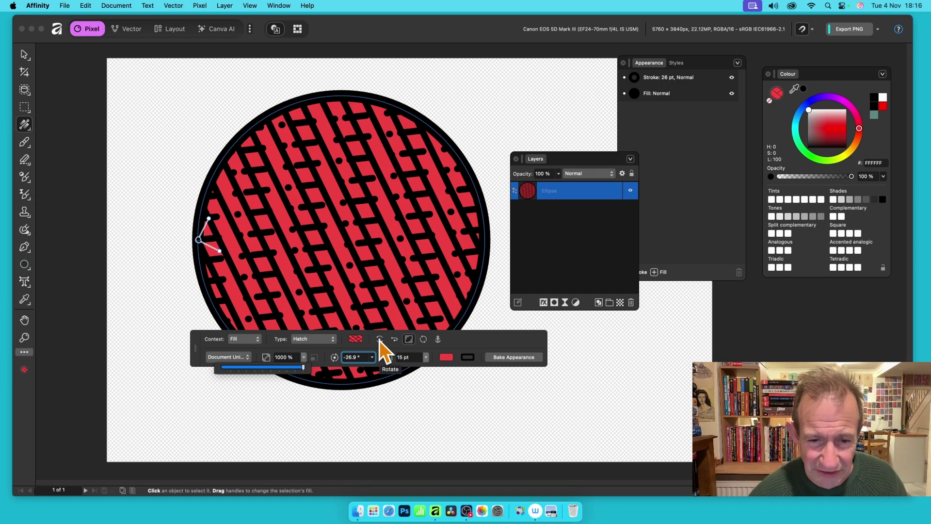
- Set the fill pattern's Line 2 to a 30 px shift and a 20 px X offset
click(355, 339)
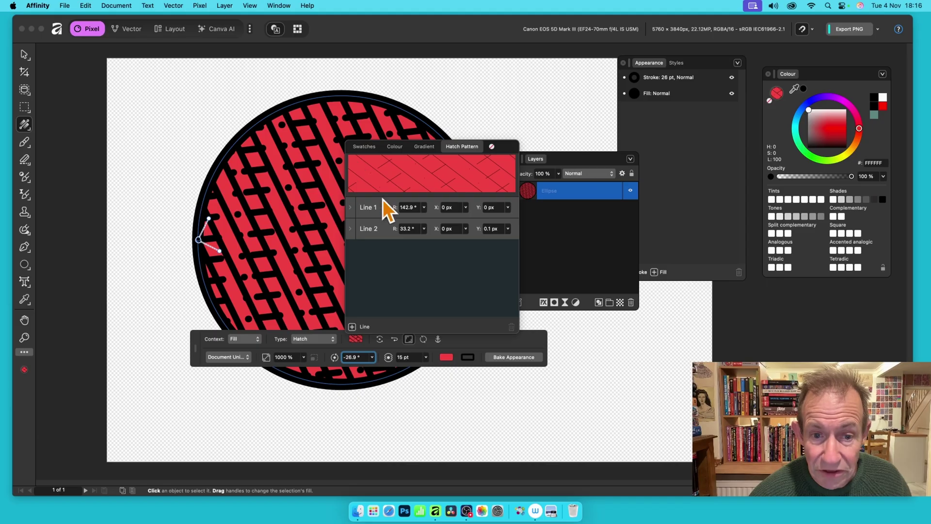
click(353, 229)
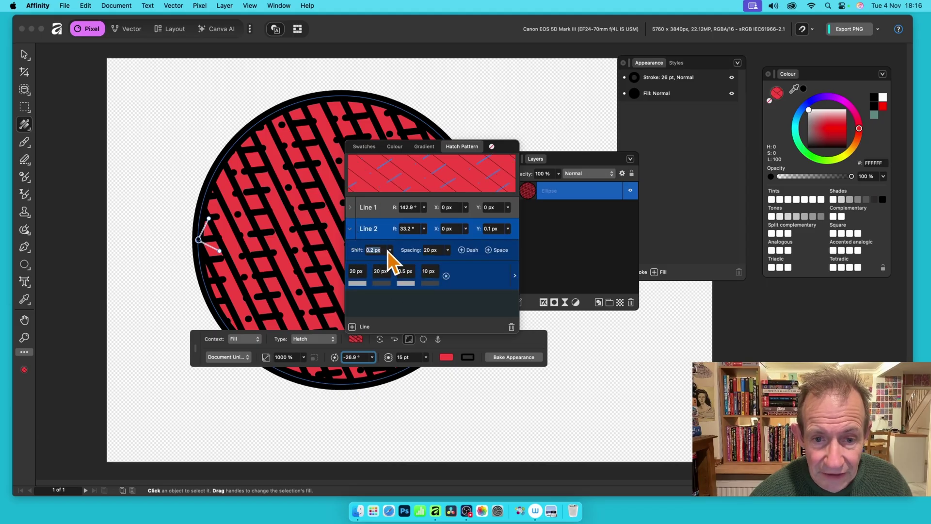
text(3)
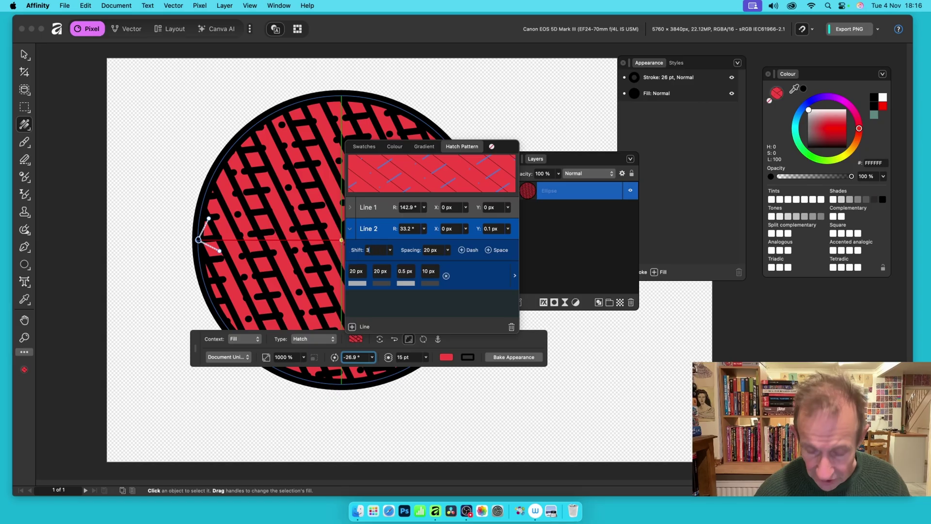
text(0)
key(Tab)
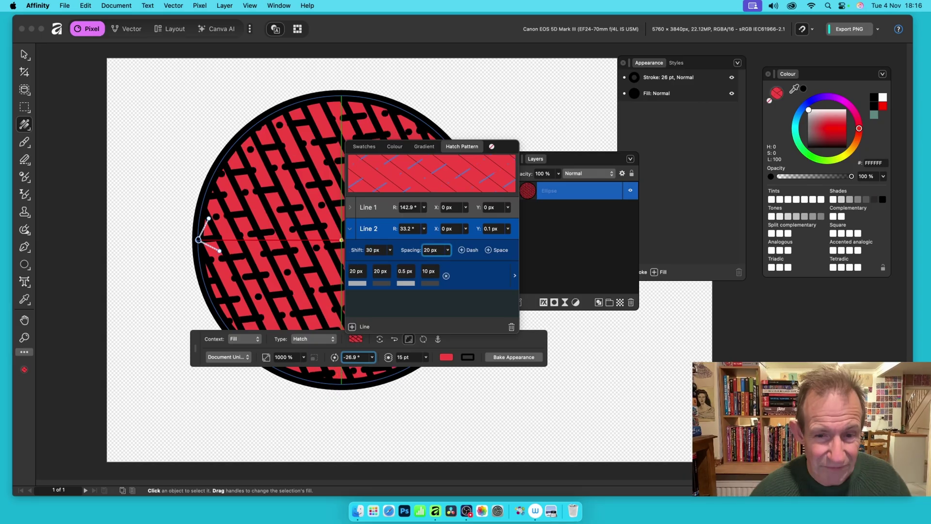
click(458, 231)
text(20)
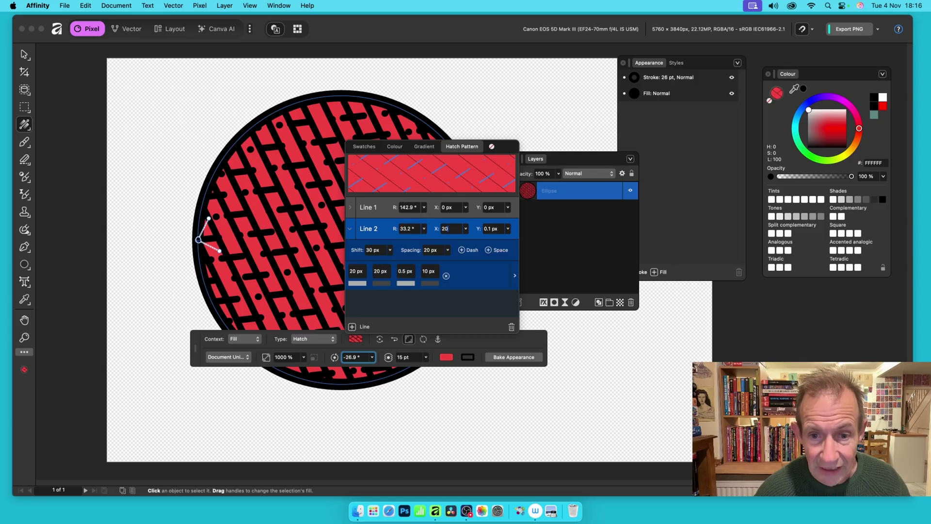
key(Tab)
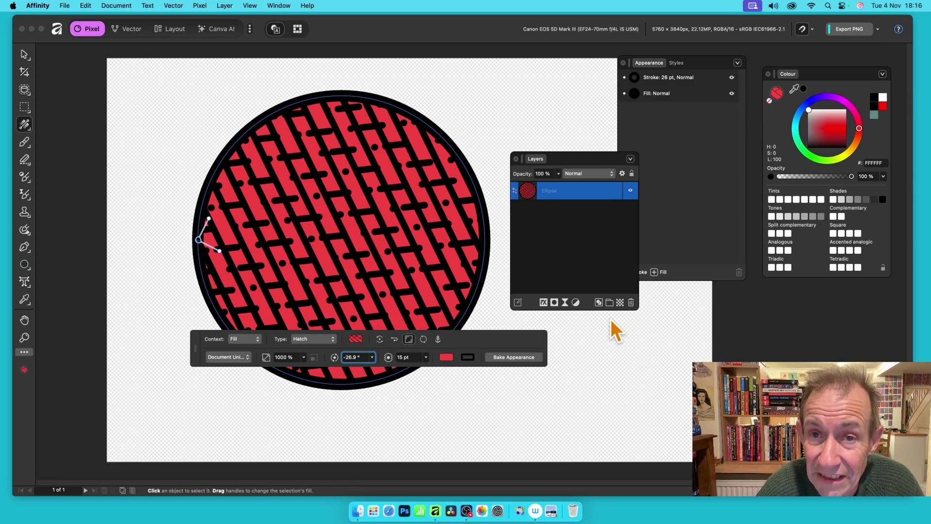
- Float the Styles panel separately and add the ellipse's hatch appearance as a new style in the Hatches category
click(677, 63)
drag(681, 65, 475, 87)
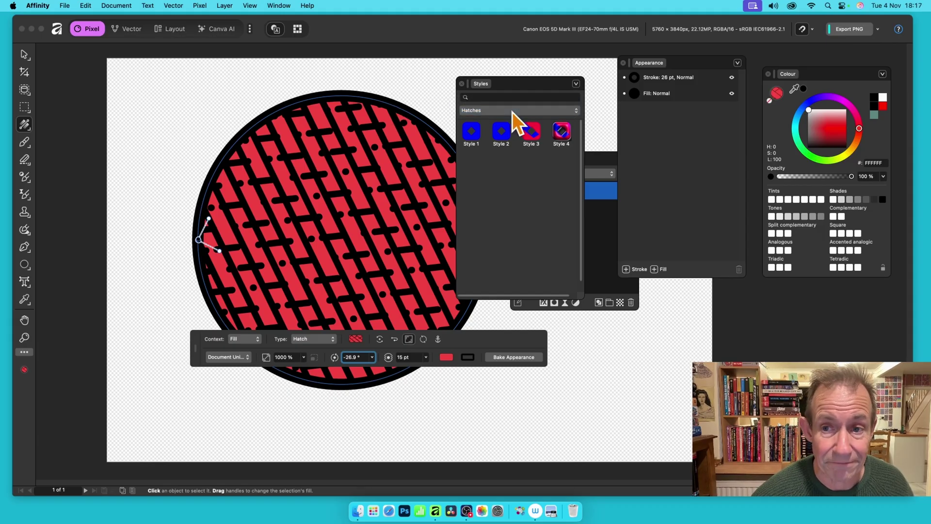
click(576, 84)
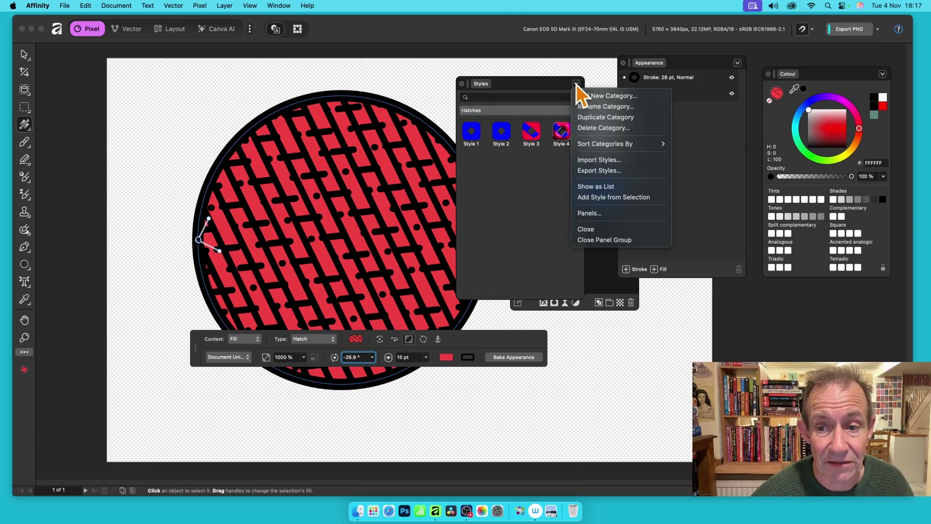
click(598, 197)
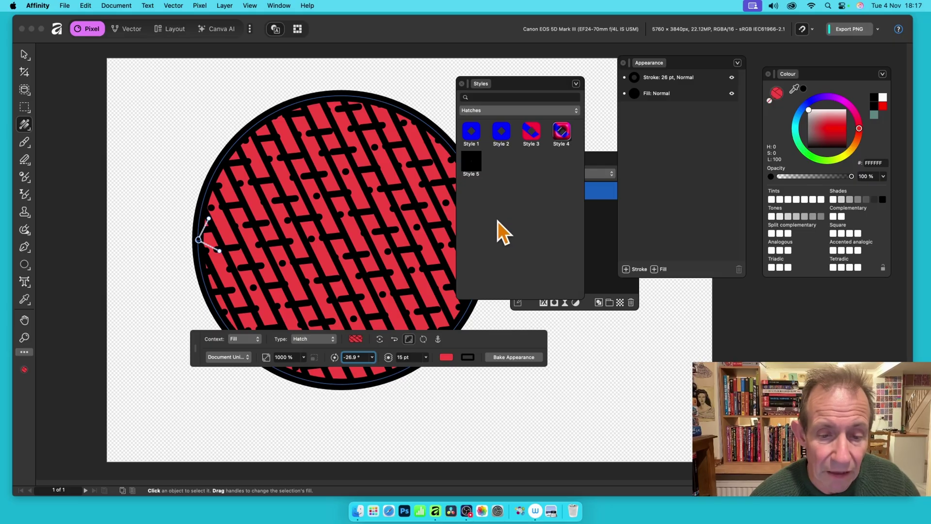
- Try Style 3 and Style 4 on the ellipse and return it to Style 5
click(532, 131)
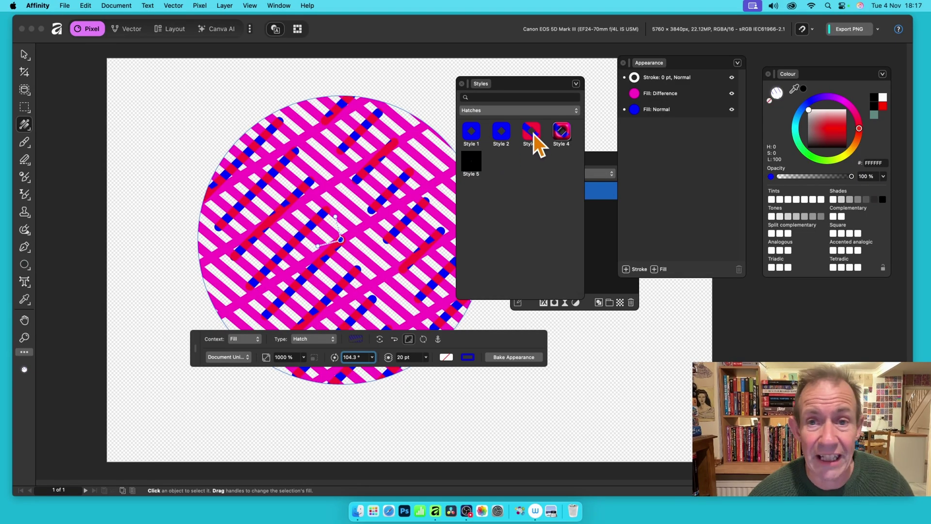
click(562, 132)
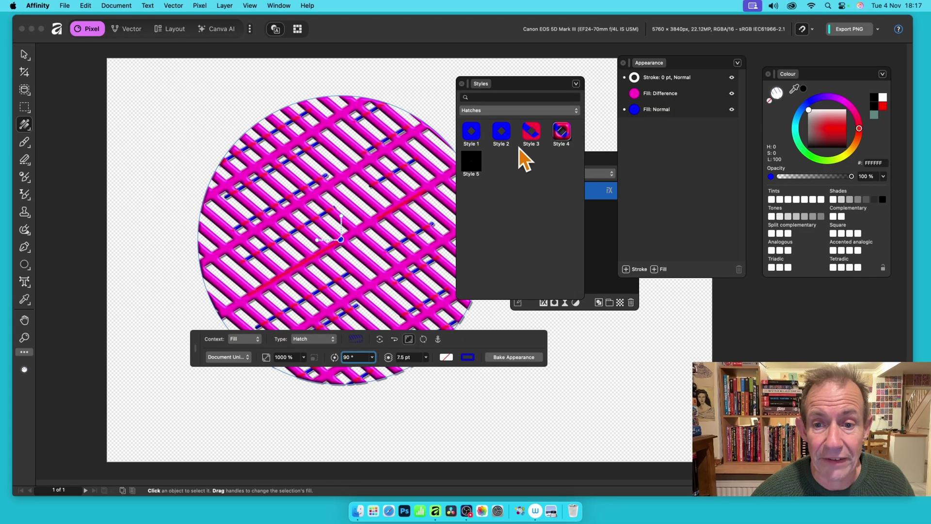
click(468, 161)
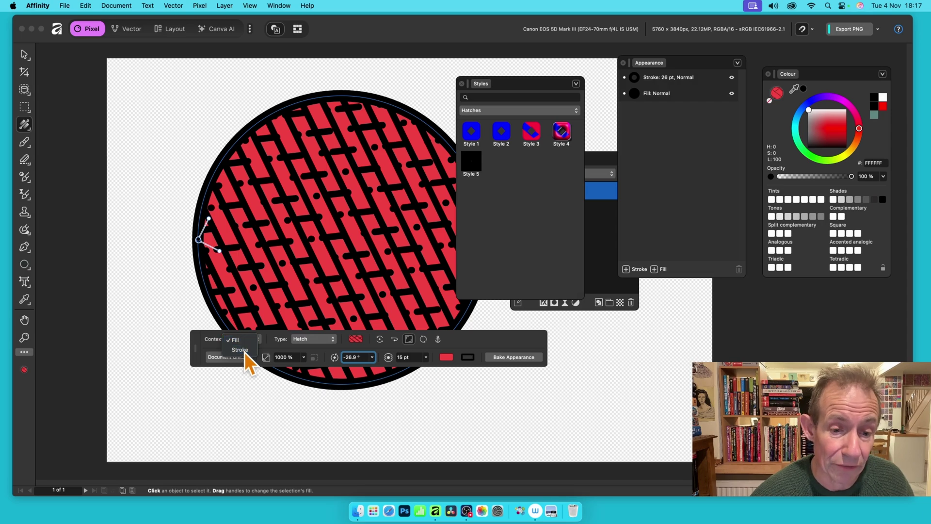
- Change the ellipse's stroke type from solid to Hatch
click(240, 350)
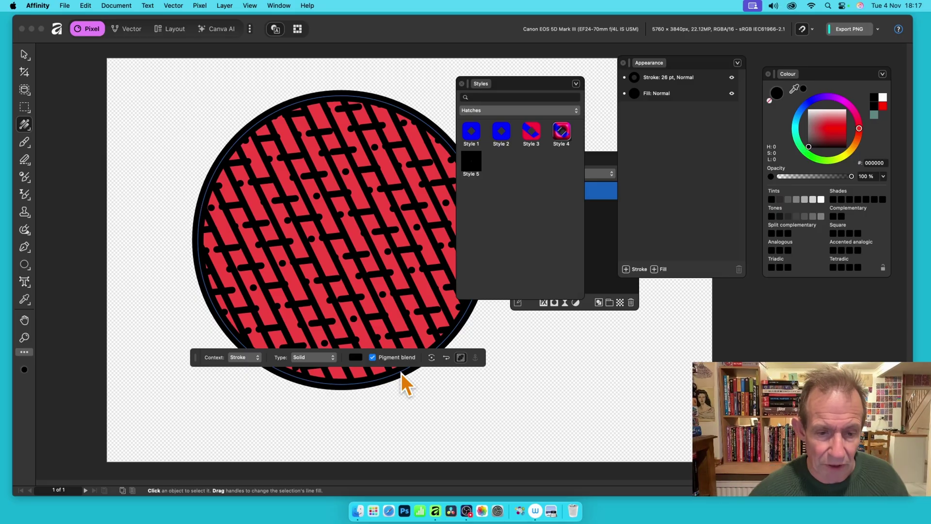
click(312, 357)
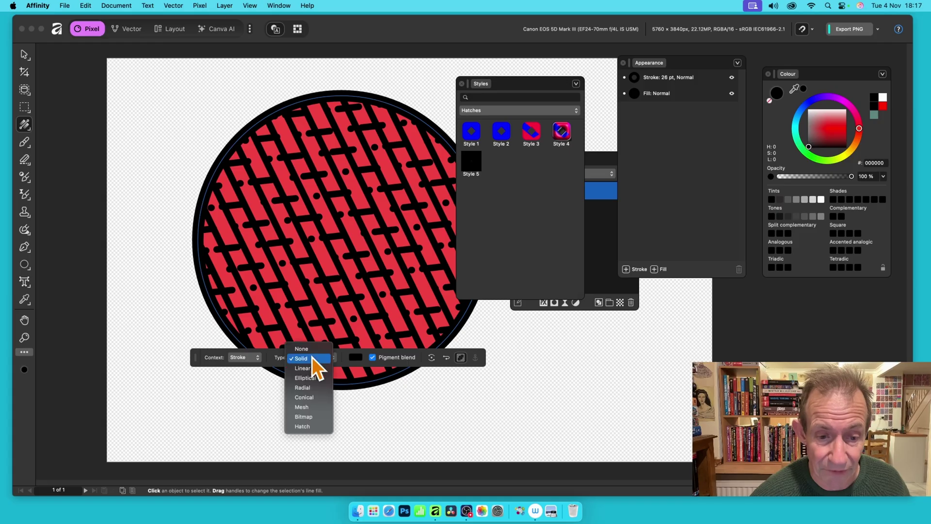
click(310, 427)
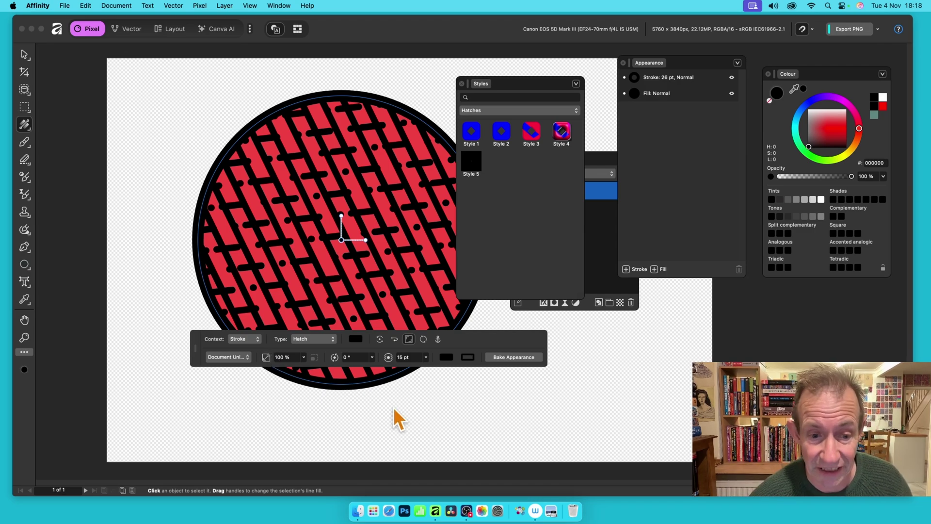
- Expand both lines of the stroke's hatch pattern and reduce Line 2's spacing to 12.7 px
click(357, 339)
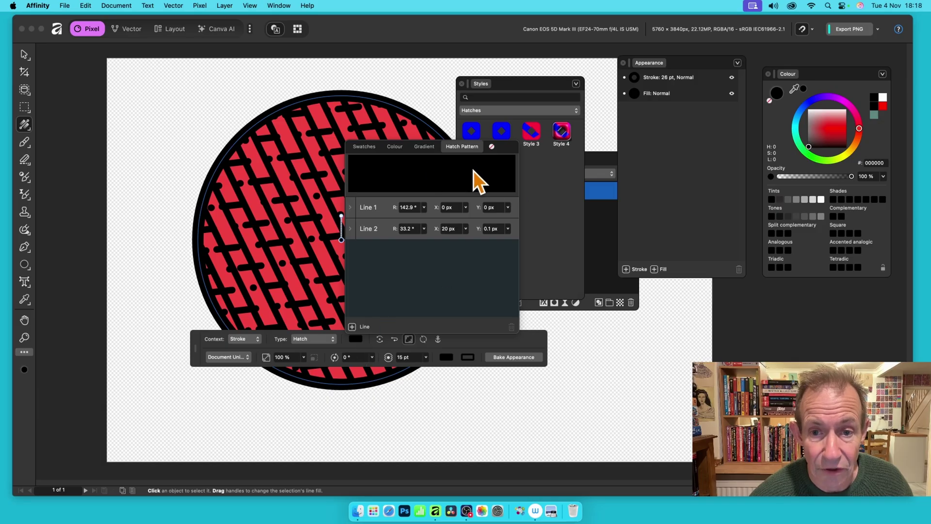
click(353, 211)
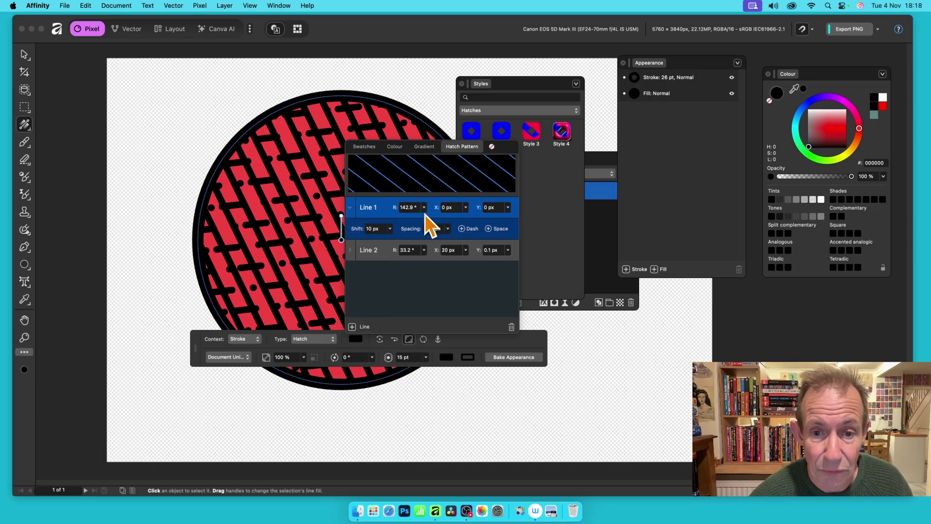
click(351, 251)
click(424, 249)
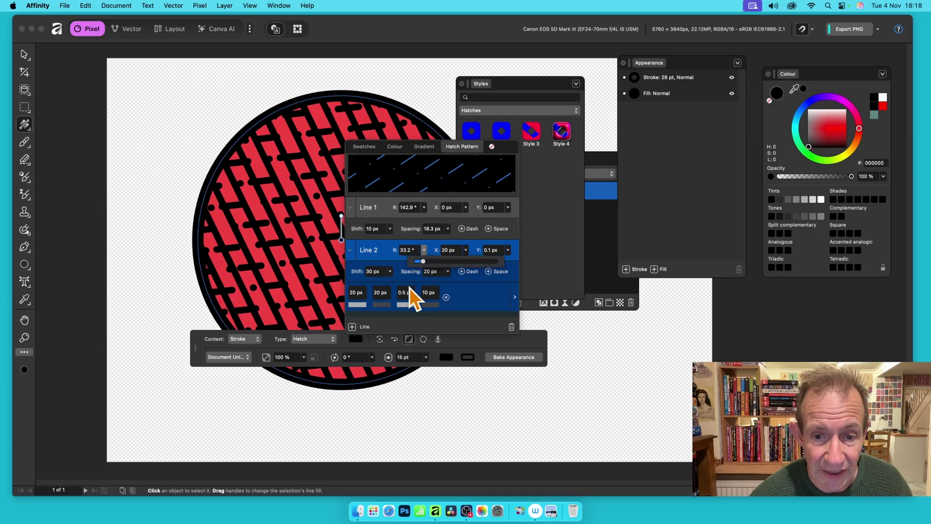
click(447, 271)
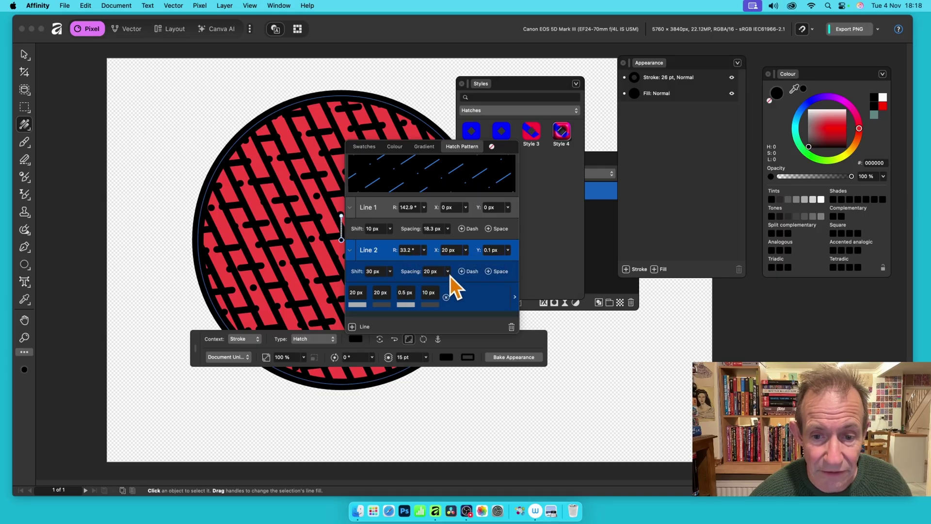
click(447, 271)
drag(435, 286, 418, 283)
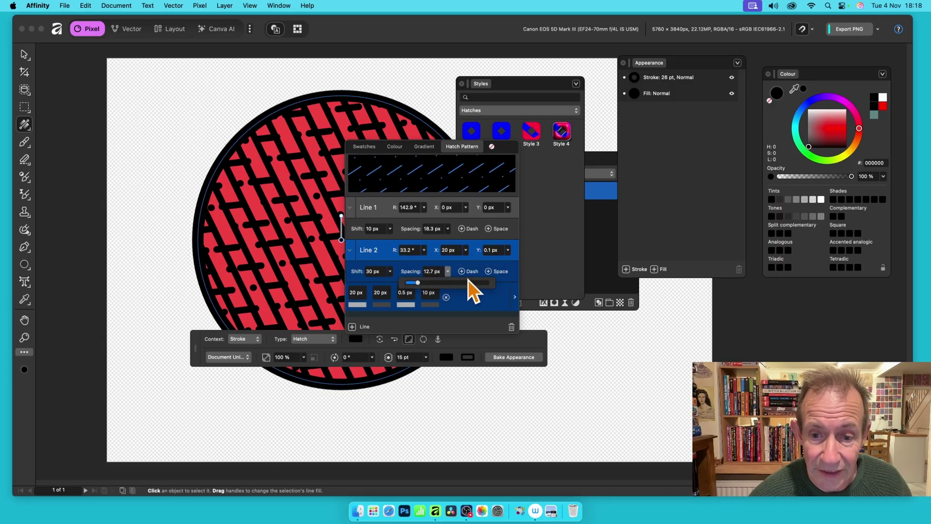
click(501, 295)
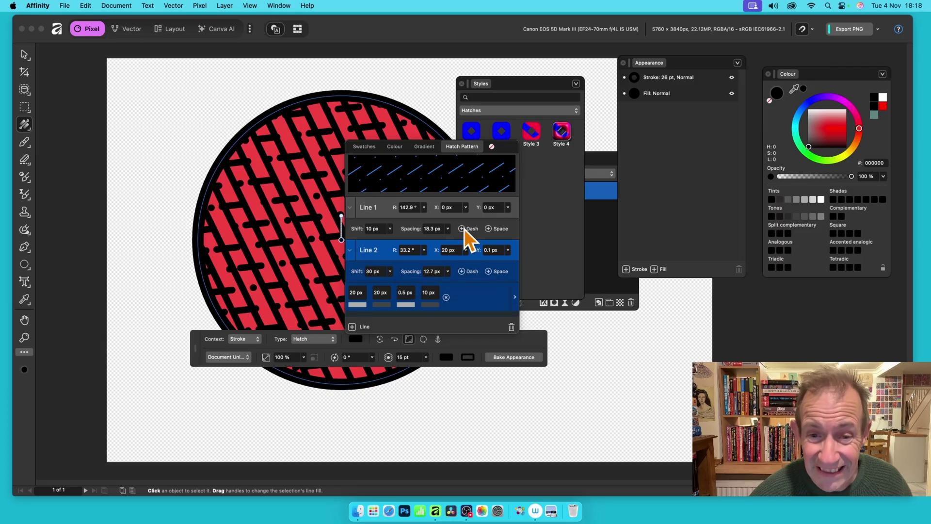
- Set the stroke hatch's fill colour to red DE1F1F and its line colour to pink F98686
click(449, 359)
click(449, 359)
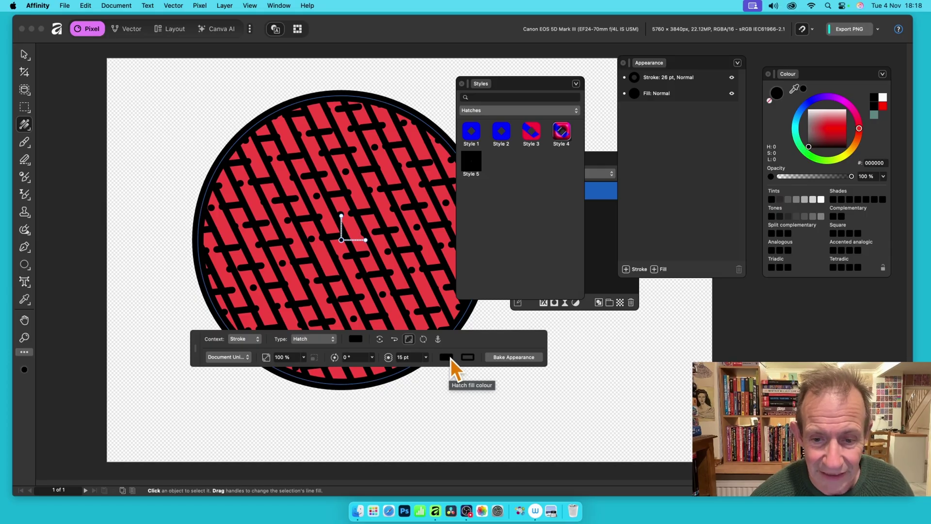
click(450, 359)
drag(507, 243, 533, 228)
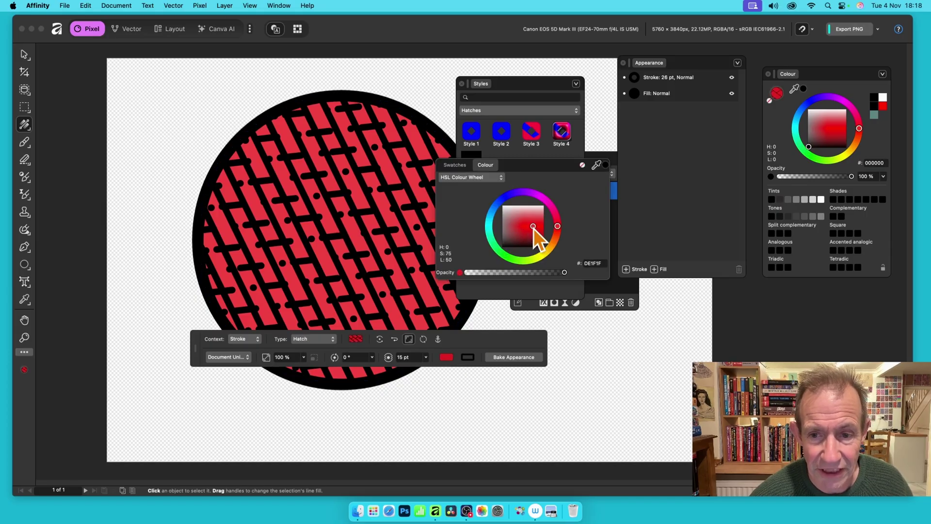
click(472, 359)
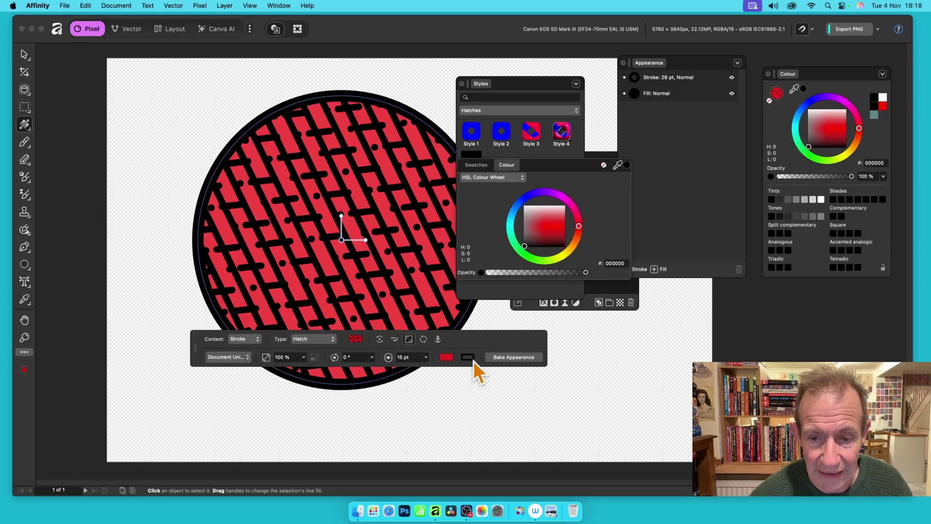
drag(560, 214, 561, 218)
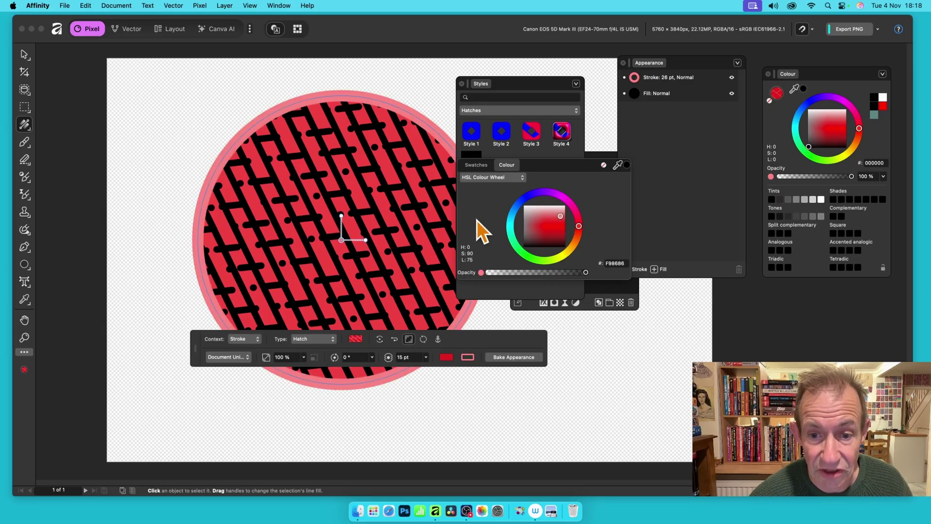
- Set the stroke hatch's line weight to 36 pt and reduce Line 1's spacing to 14.5 px
click(427, 357)
drag(430, 364, 443, 369)
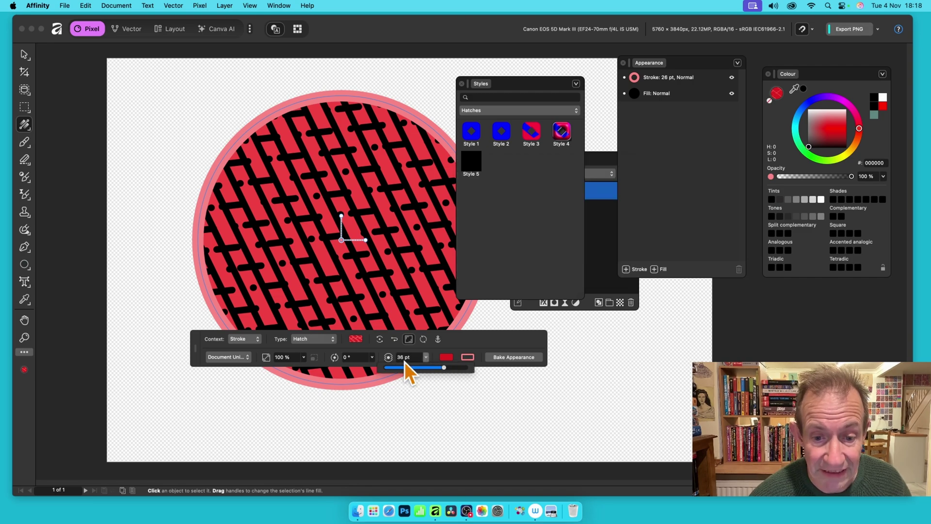
click(354, 340)
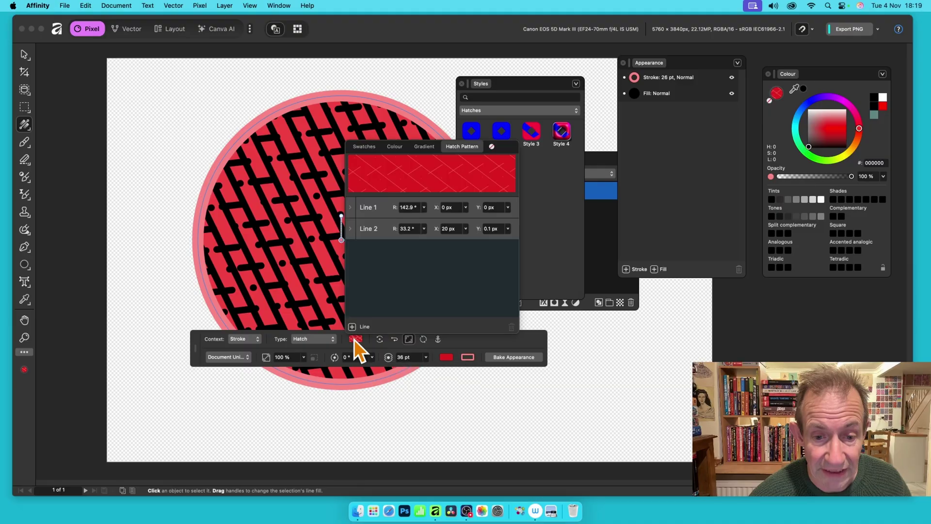
click(350, 208)
click(448, 229)
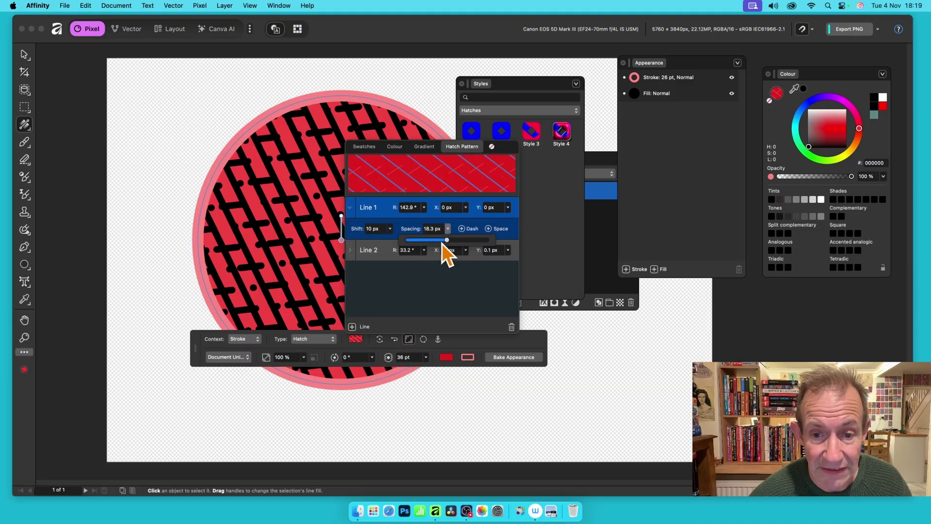
mouse_move(442, 240)
mouse_down()
mouse_move(499, 239)
mouse_move(431, 239)
mouse_up()
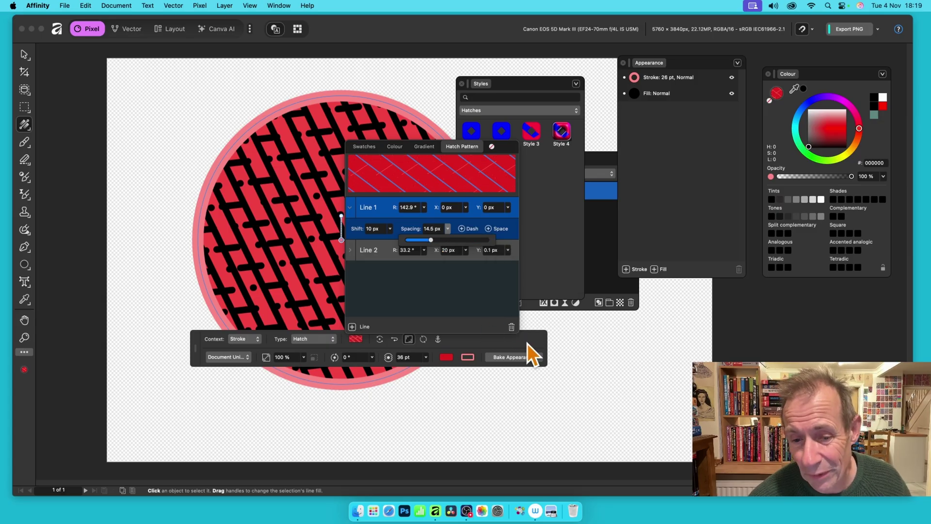
click(541, 324)
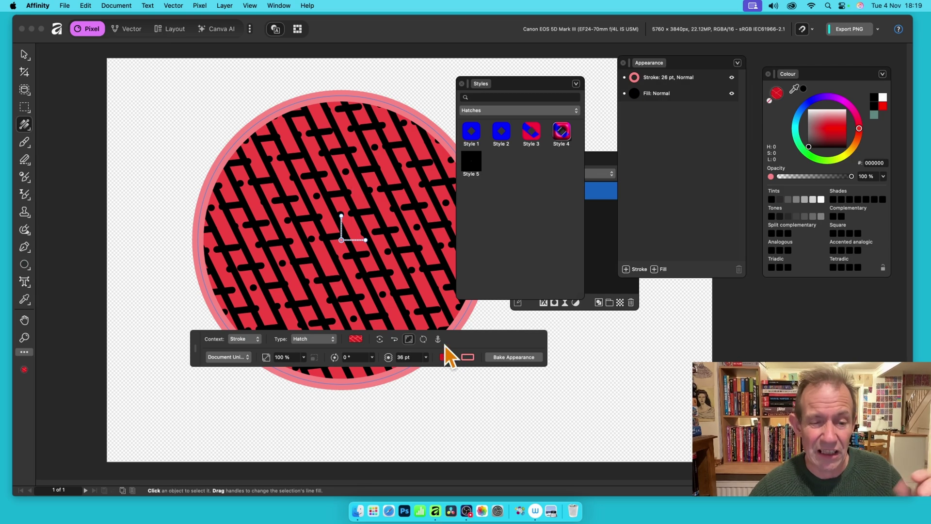
- Increase the stroke hatch's pattern scale to 361 %
click(305, 357)
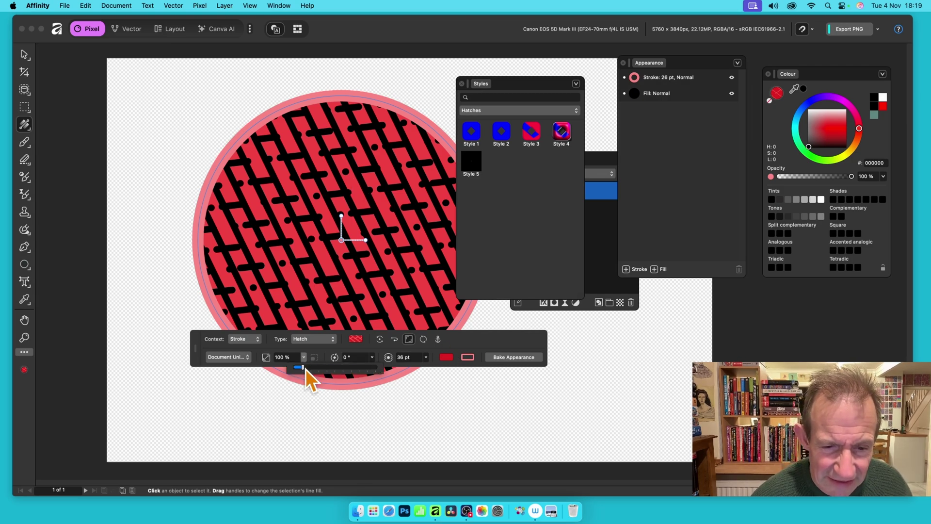
mouse_move(310, 368)
mouse_down()
mouse_move(336, 371)
mouse_move(324, 371)
mouse_up()
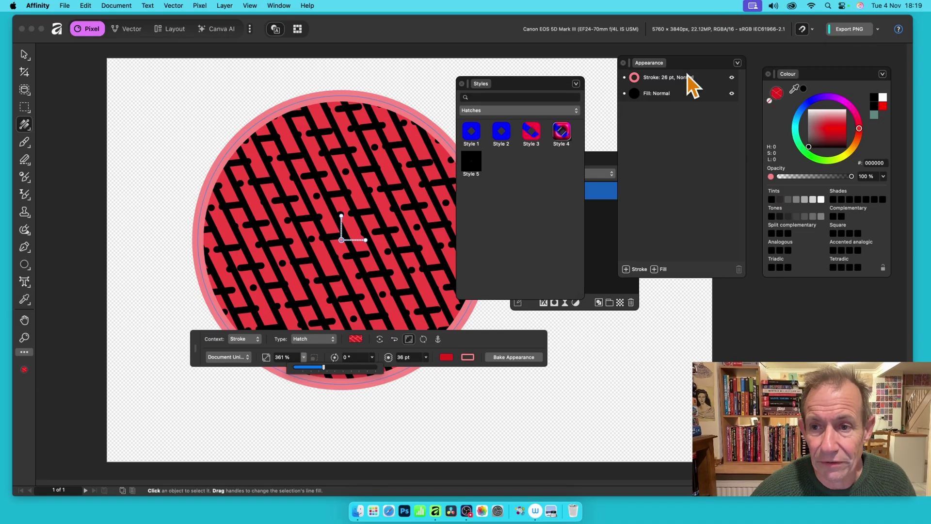
- Reposition the Appearance panel and check which vector and general panels are enabled, including Appearance, Styles and Layers
drag(654, 66, 552, 70)
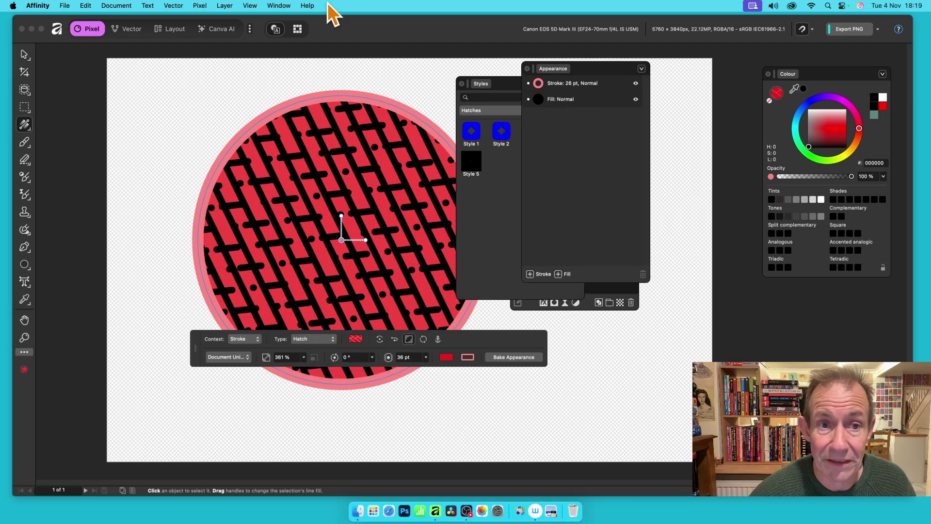
click(280, 5)
mouse_move(290, 235)
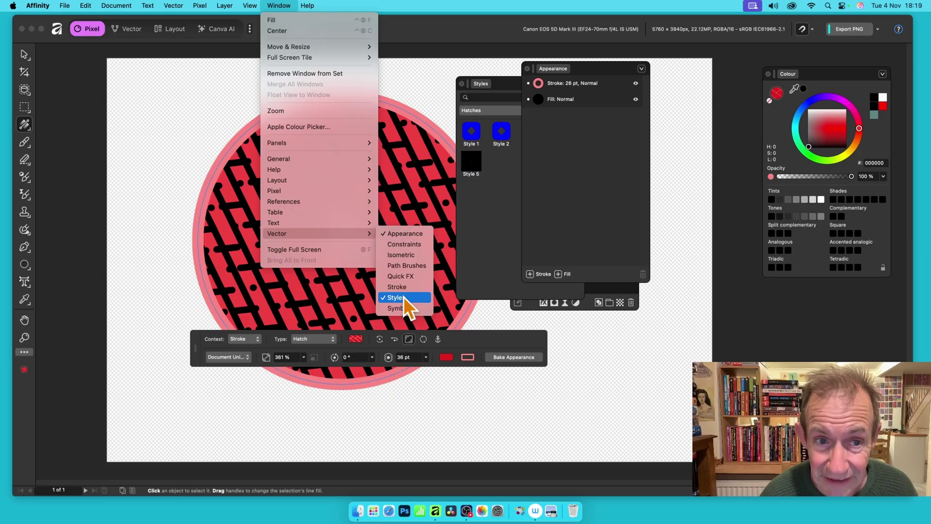
mouse_move(356, 163)
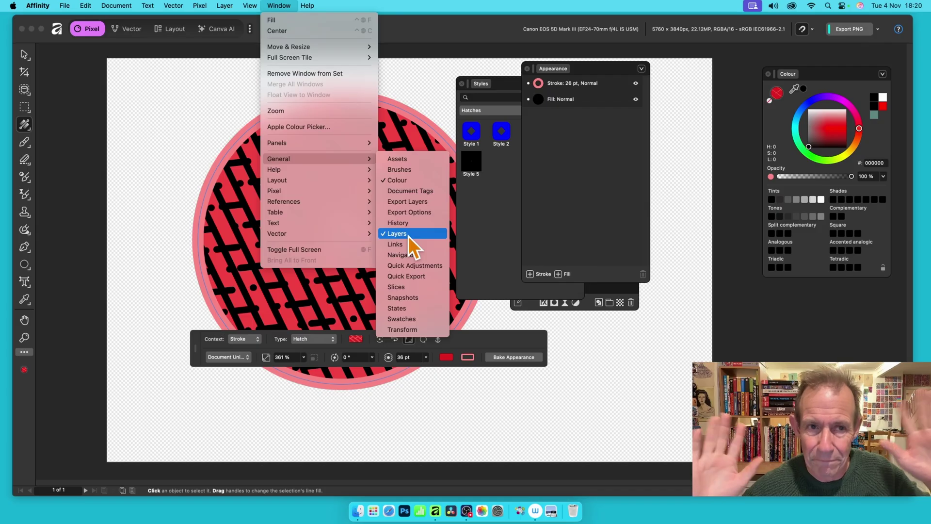
key(Escape)
click(307, 6)
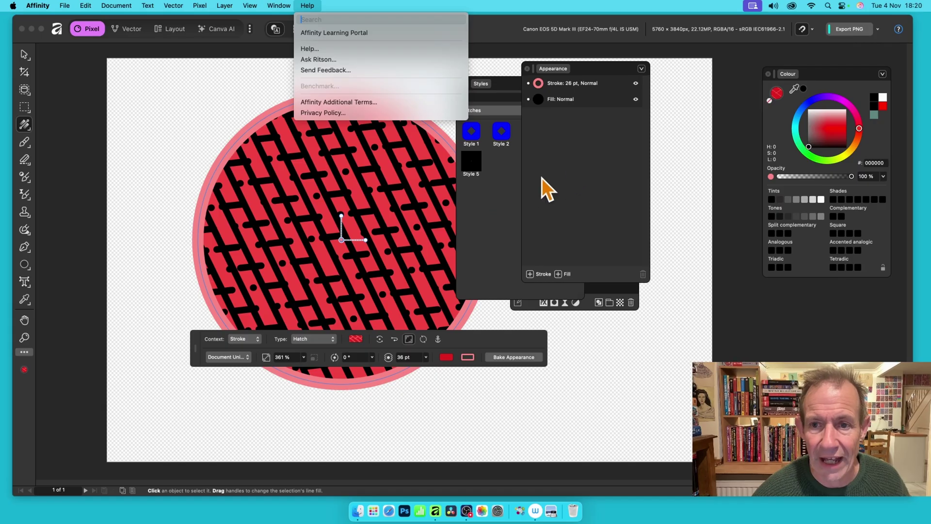
click(601, 173)
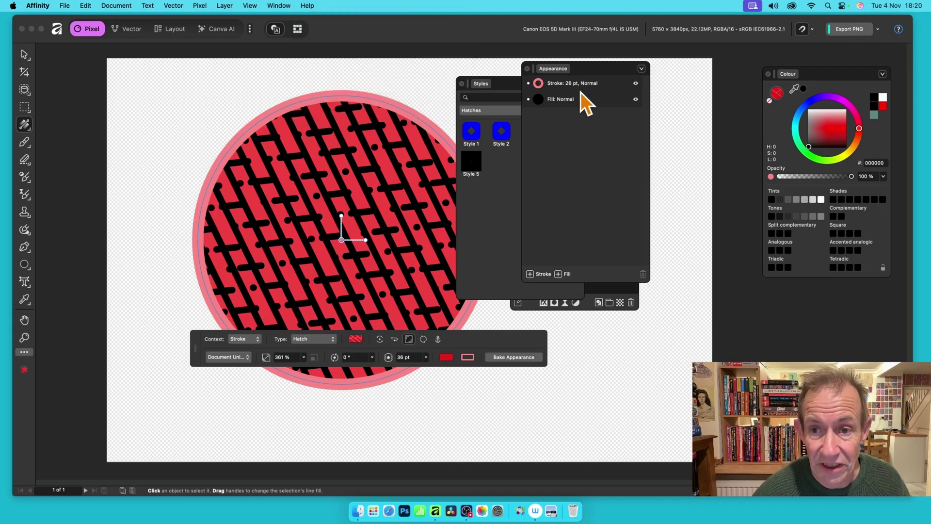
- Duplicate the ellipse's hatch fill and set the upper copy's blend mode to Difference
click(589, 101)
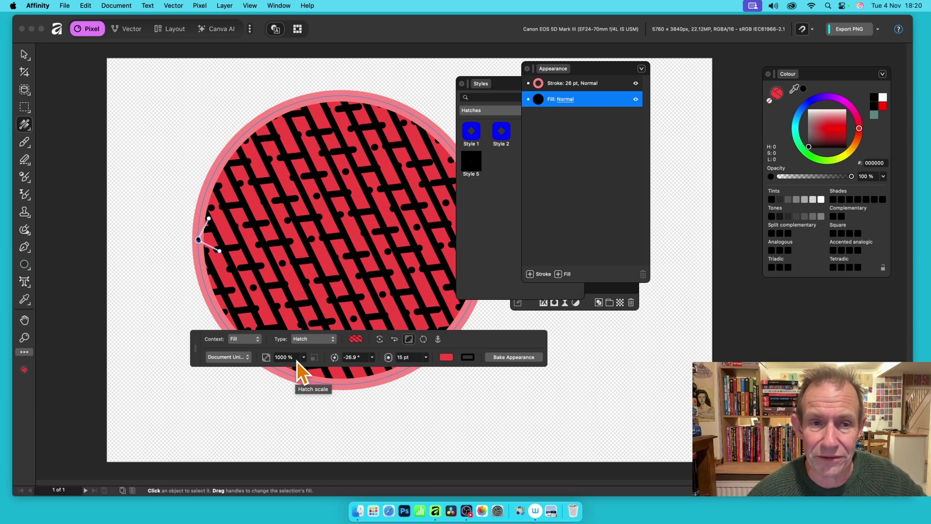
right_click(588, 101)
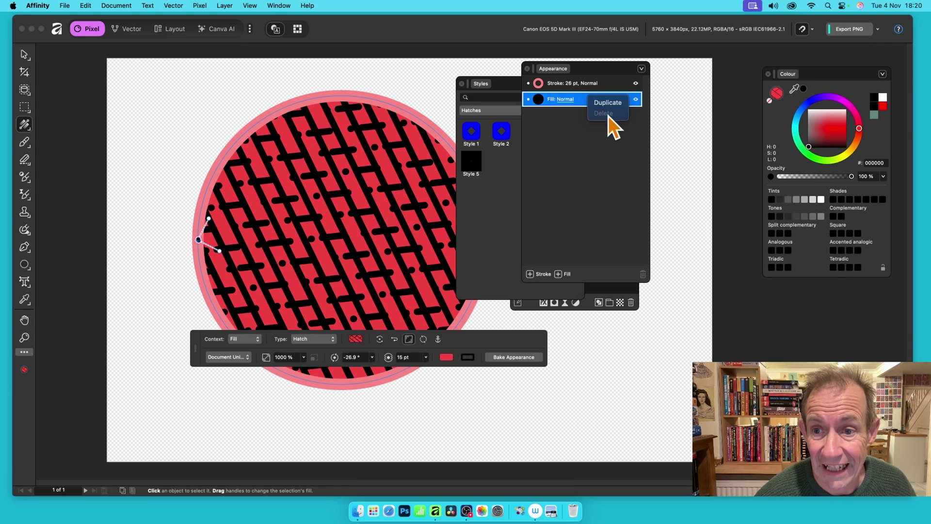
click(607, 107)
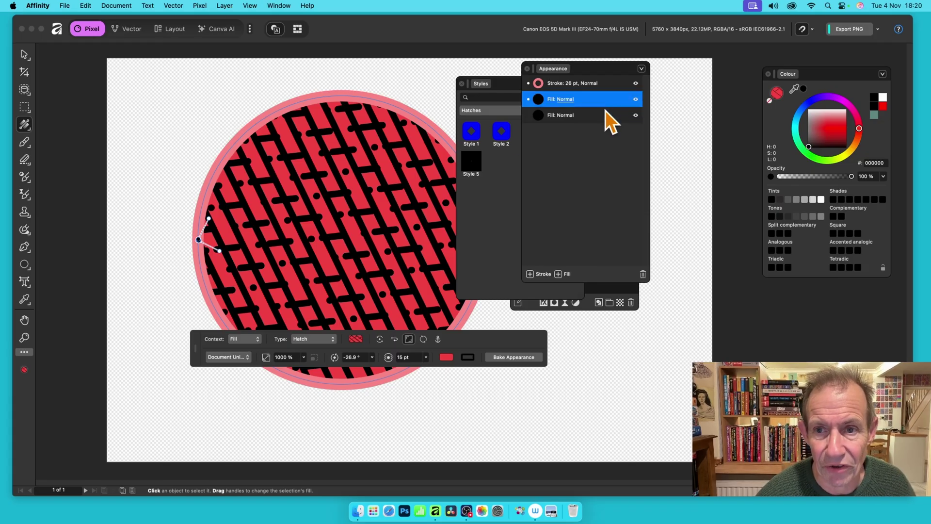
click(570, 100)
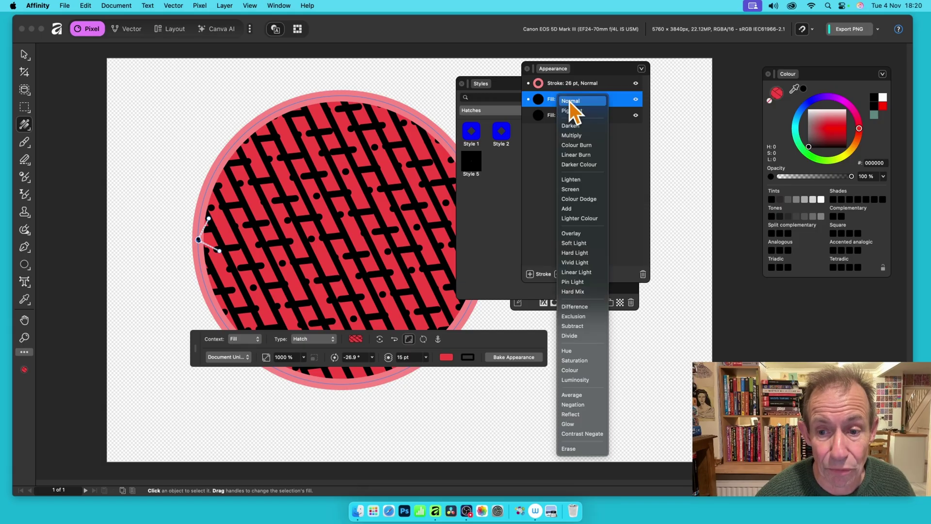
click(576, 307)
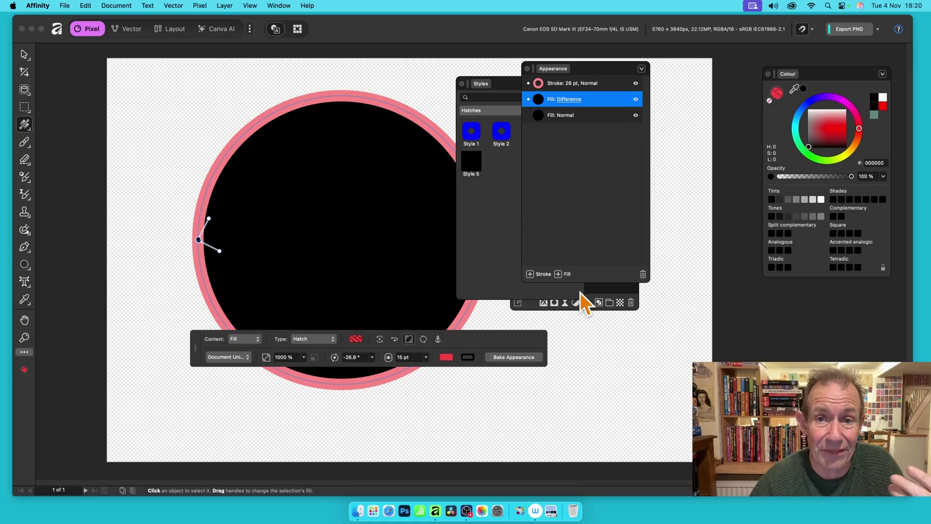
- Reduce Line 1's spacing to 17.7 px in the upper fill's hatch pattern
click(321, 342)
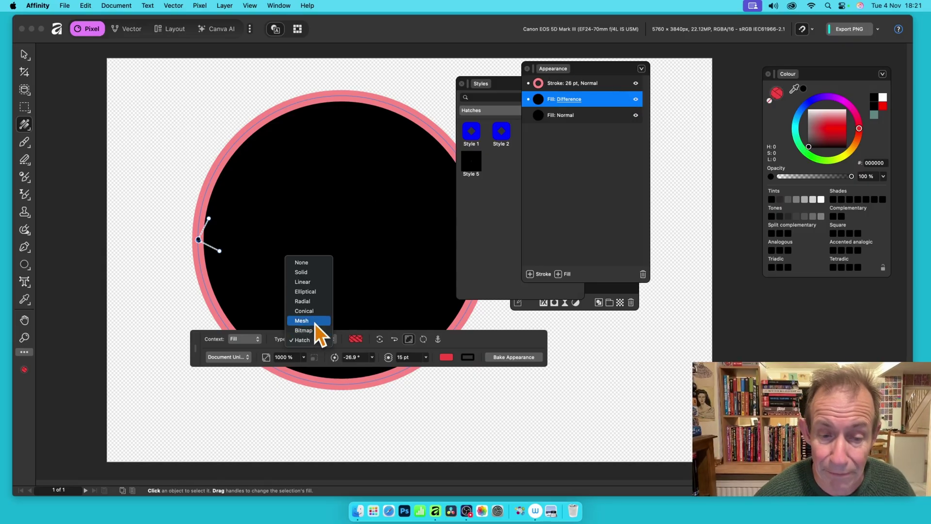
click(314, 343)
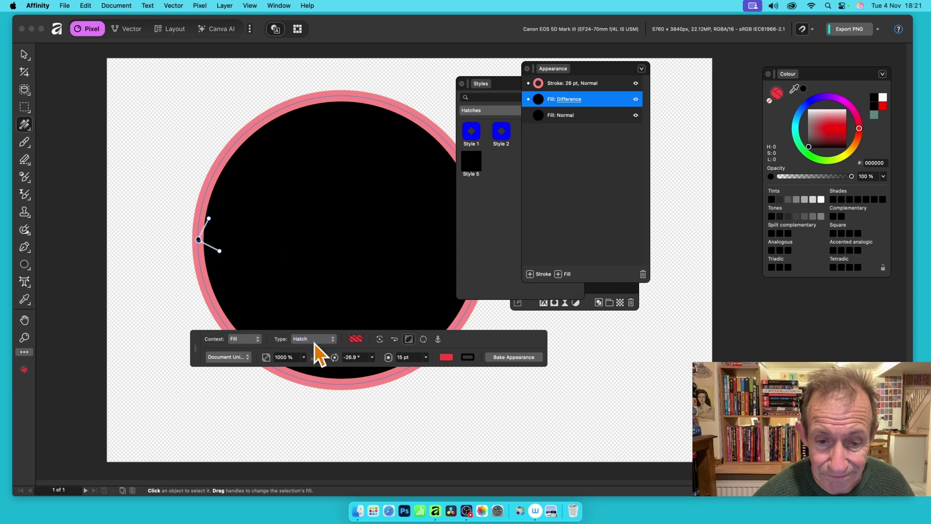
click(356, 339)
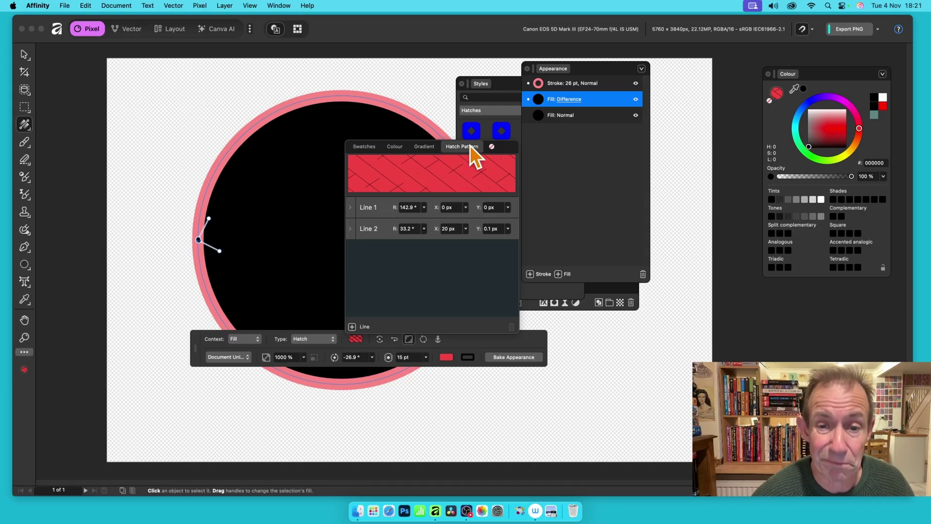
click(350, 208)
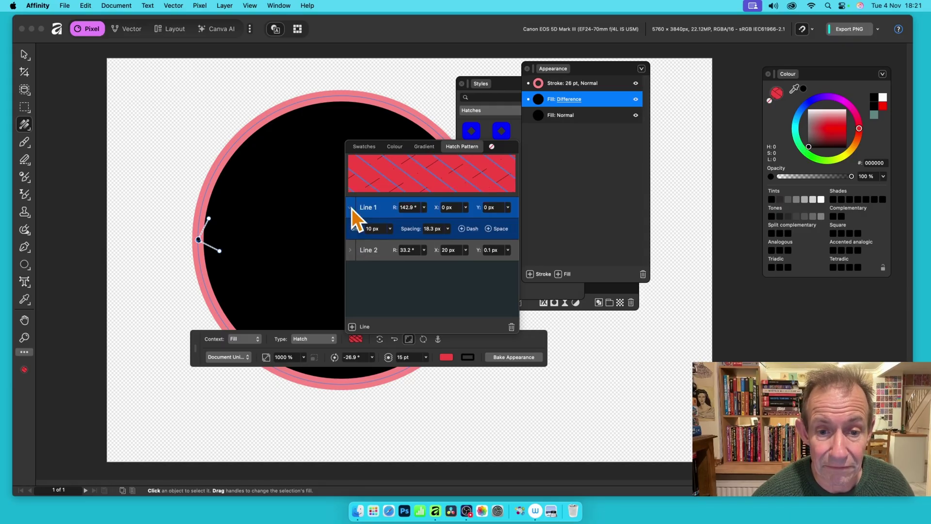
click(448, 228)
drag(446, 239, 444, 240)
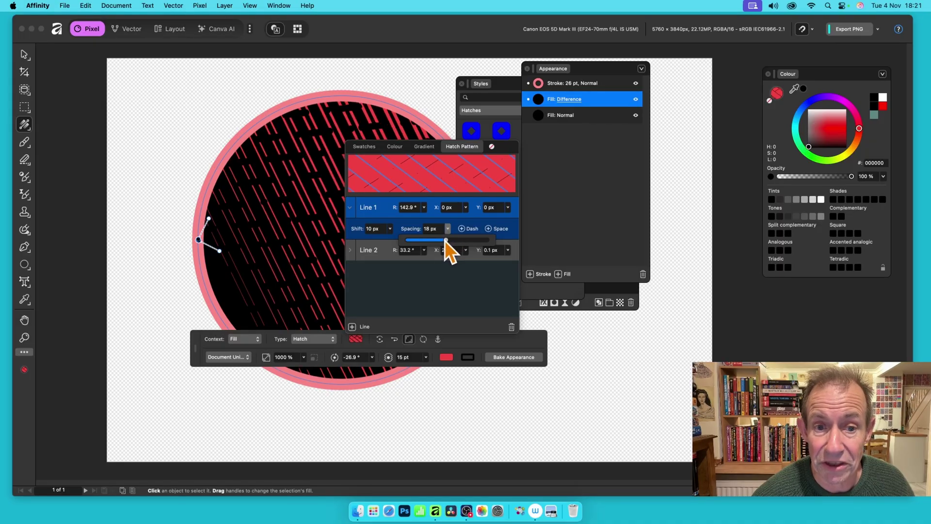
drag(444, 240, 444, 240)
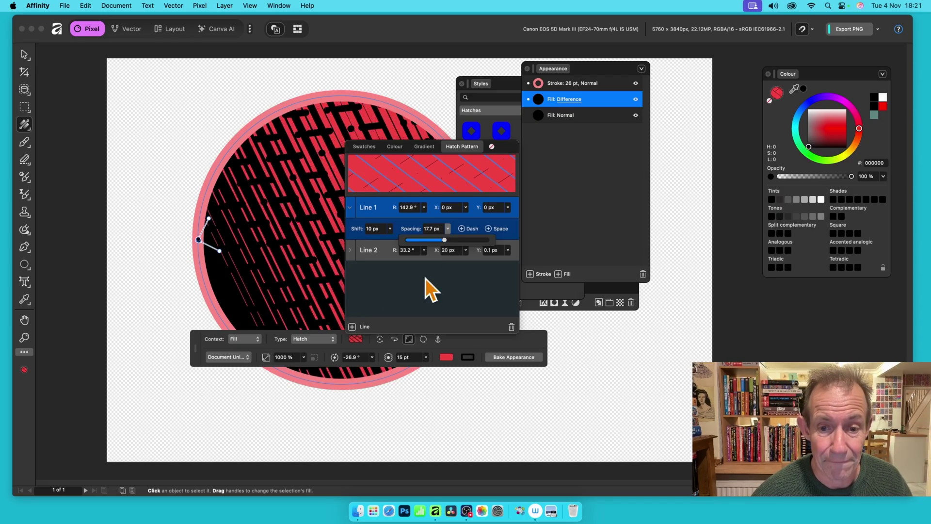
- Offset Line 2 of the upper fill's hatch to X 23 px and Y 0.2 px
click(466, 250)
drag(470, 261, 478, 261)
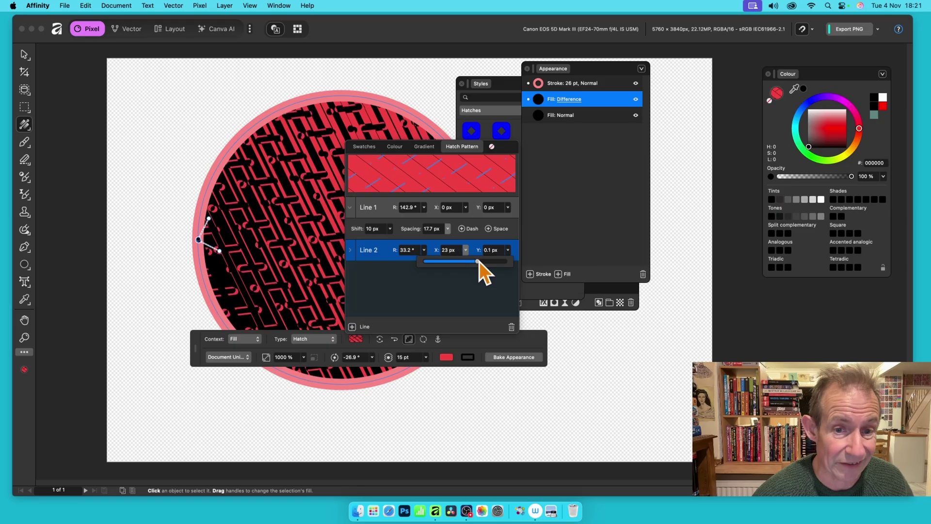
click(508, 251)
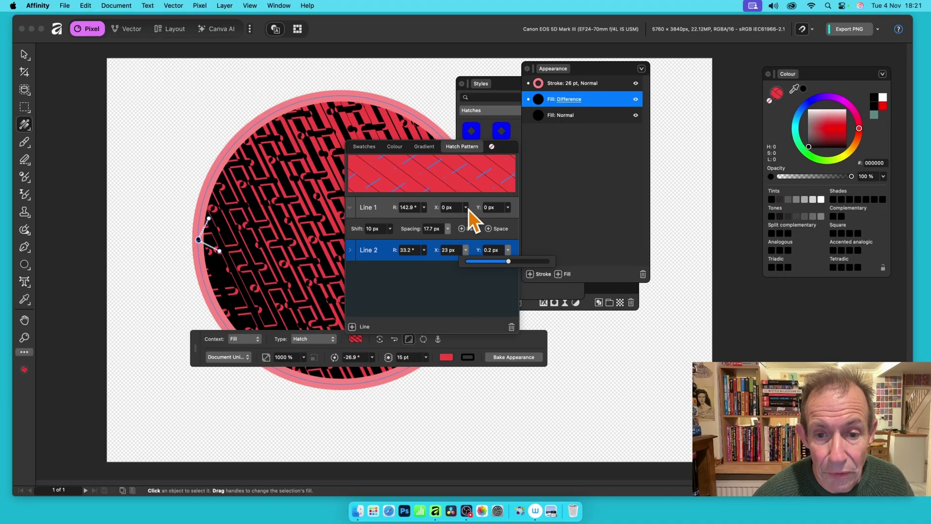
- Rotate Line 1 of the hatch to 165.3° and set its Y offset to 0.2 px, keeping X at 0 px
click(425, 207)
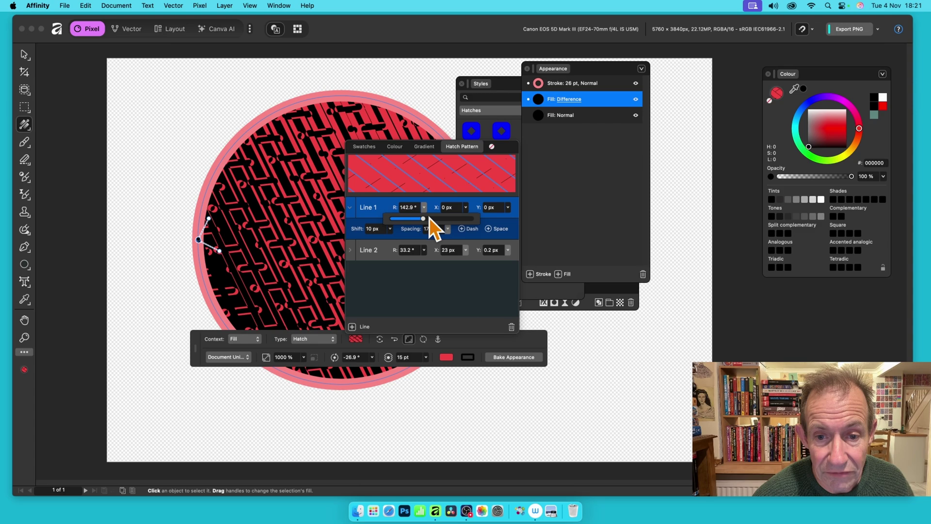
drag(429, 217, 436, 219)
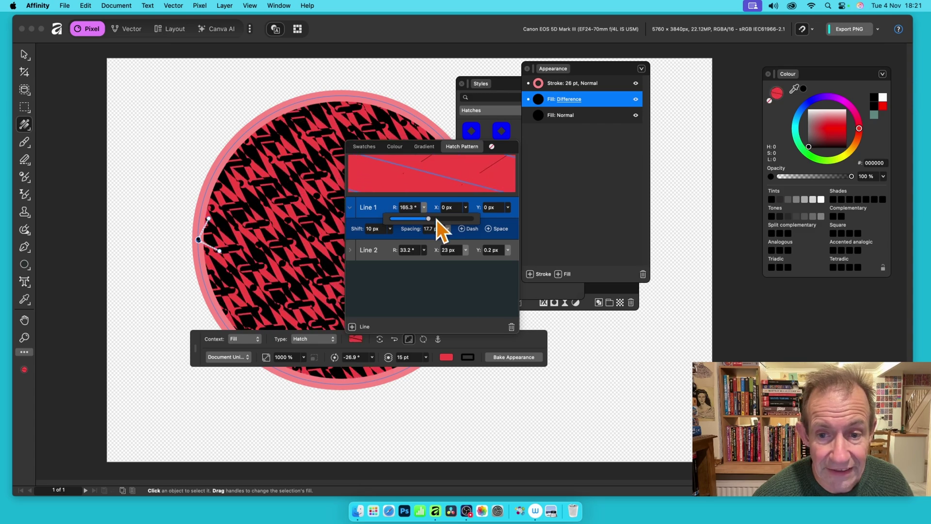
click(466, 207)
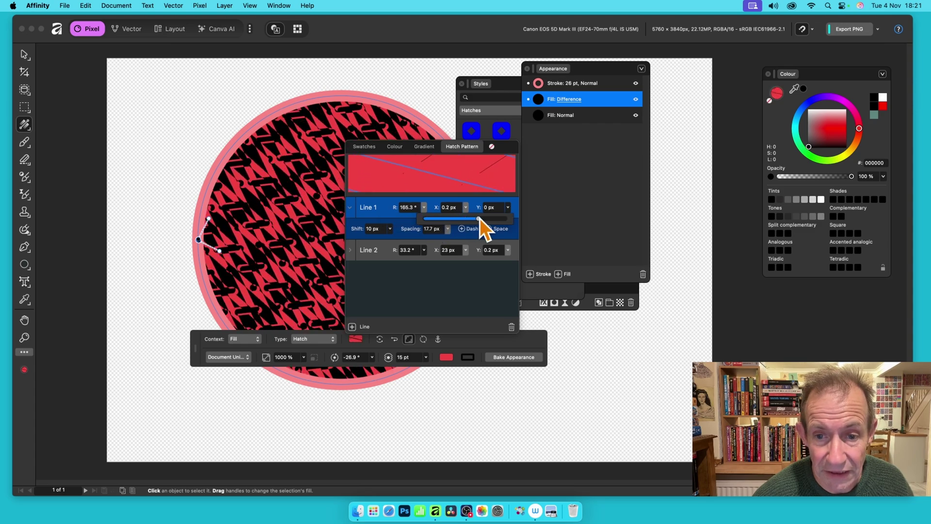
click(509, 207)
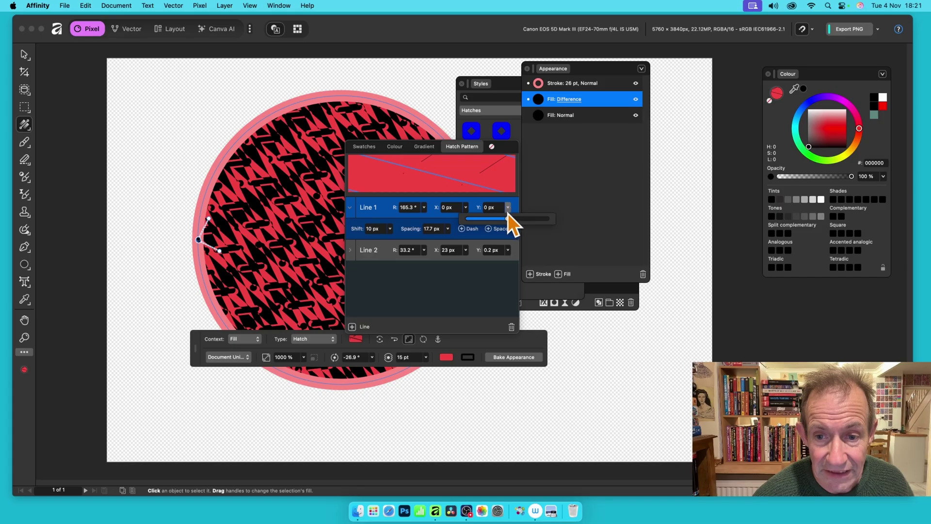
- Set Line 2's first dash to 10 px and raise the upper fill's hatch line weight to 20 pt
click(350, 251)
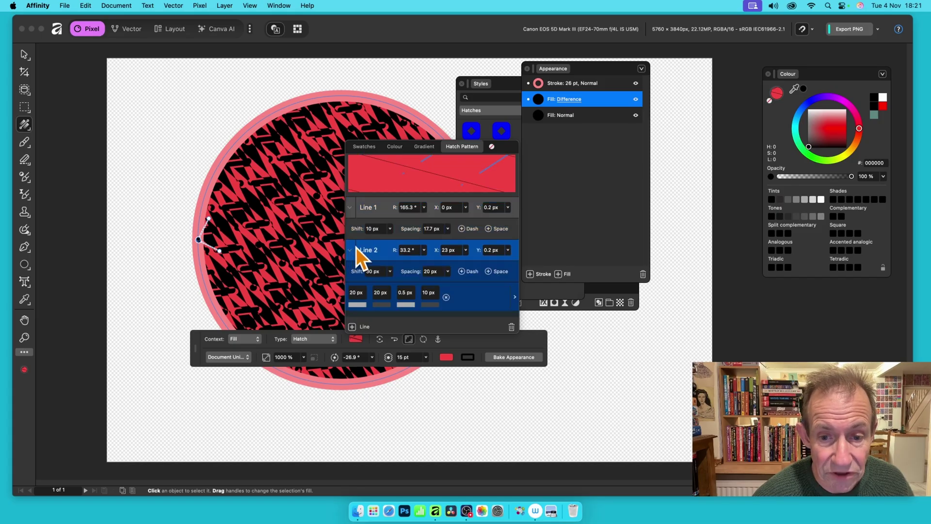
click(359, 293)
text(10)
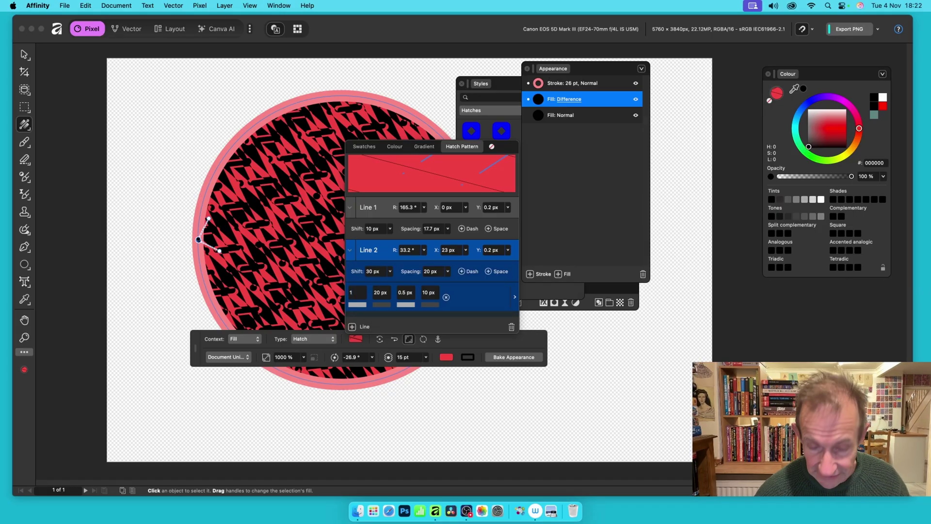
key(Tab)
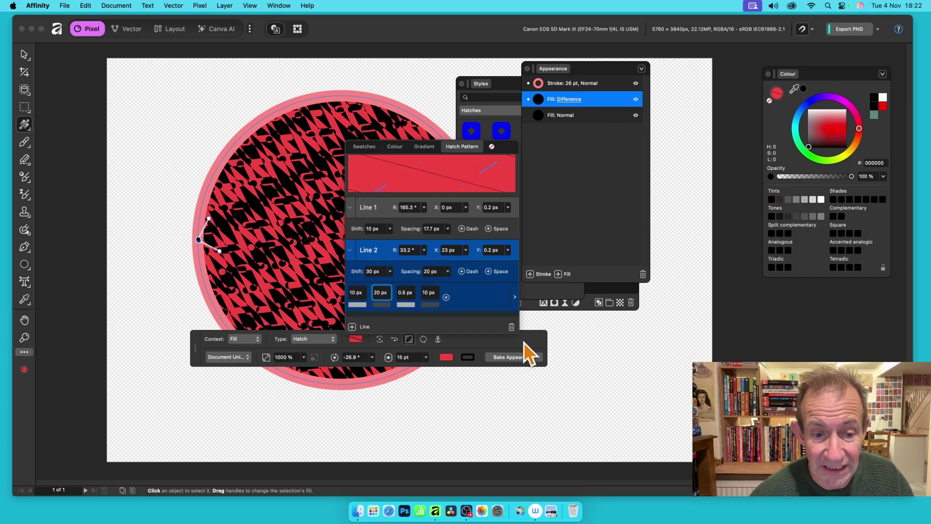
click(427, 360)
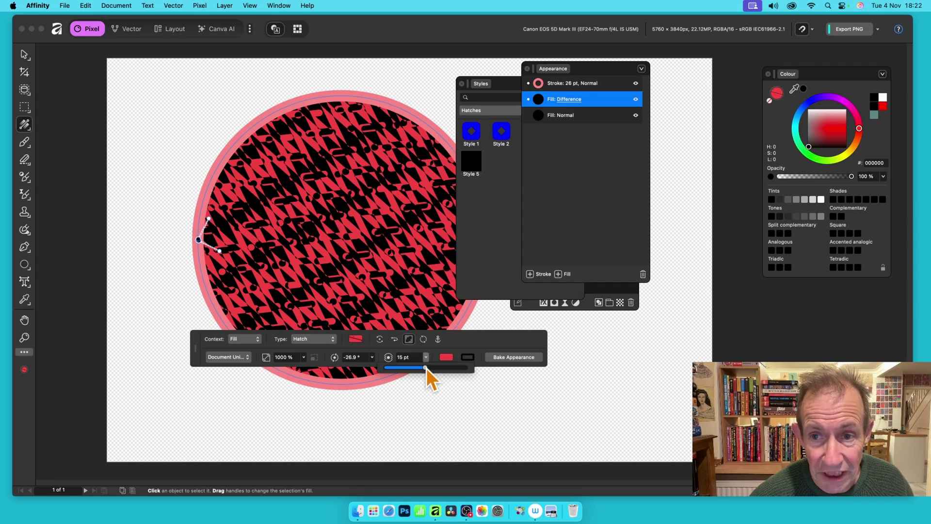
mouse_move(427, 368)
mouse_down()
mouse_move(413, 368)
mouse_move(449, 368)
mouse_move(411, 367)
mouse_move(444, 367)
mouse_move(416, 366)
mouse_move(431, 366)
mouse_up()
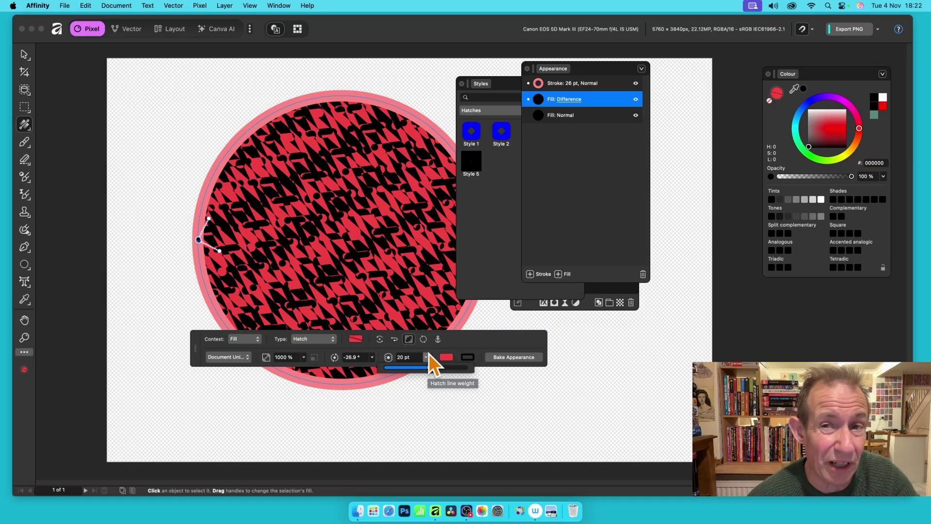
- Change the upper fill's blend mode to Add
click(574, 100)
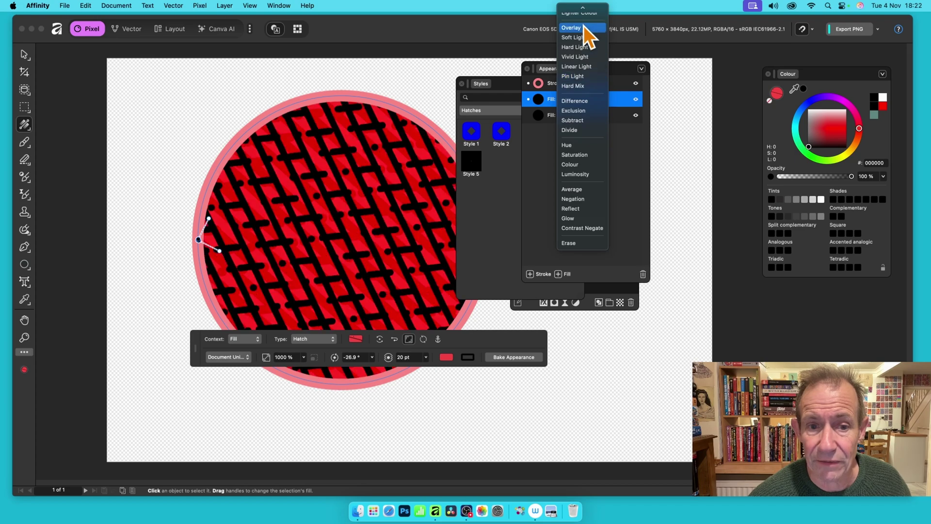
scroll(585, 34, up, 2)
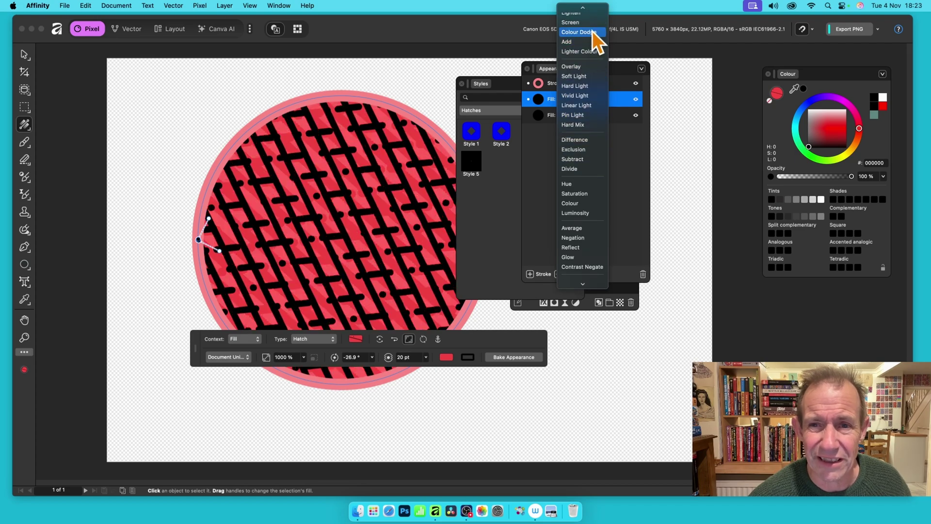
click(594, 44)
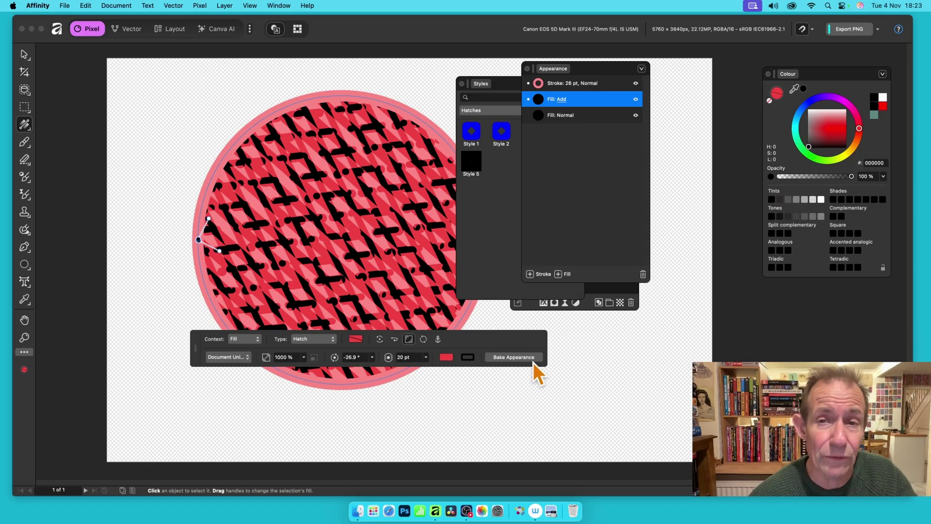
- Set the upper fill's hatch background colour to yellow F2C043 and its line colour to blue 0018FF
click(446, 357)
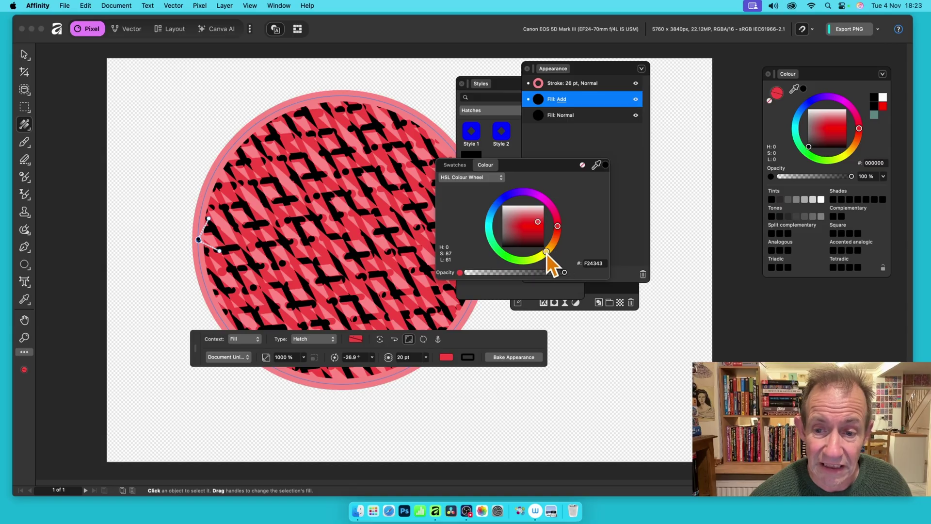
drag(547, 254, 548, 251)
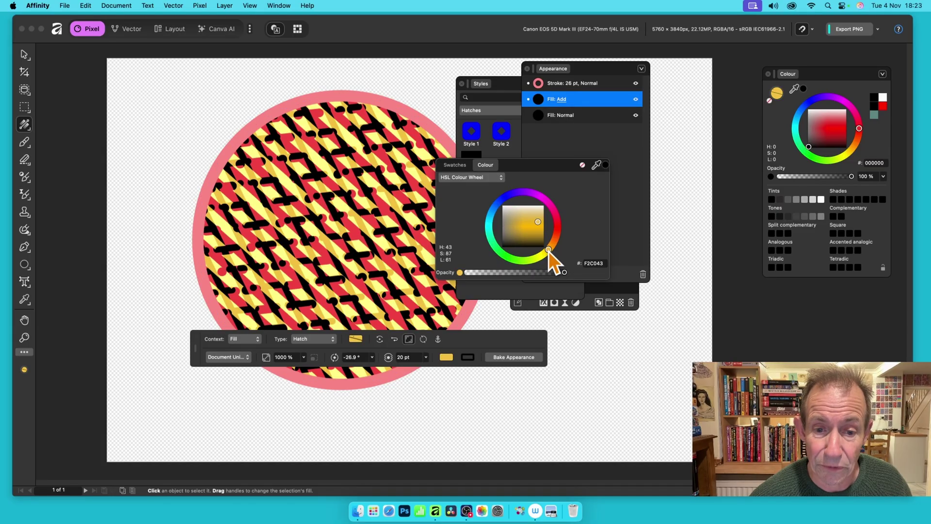
click(469, 357)
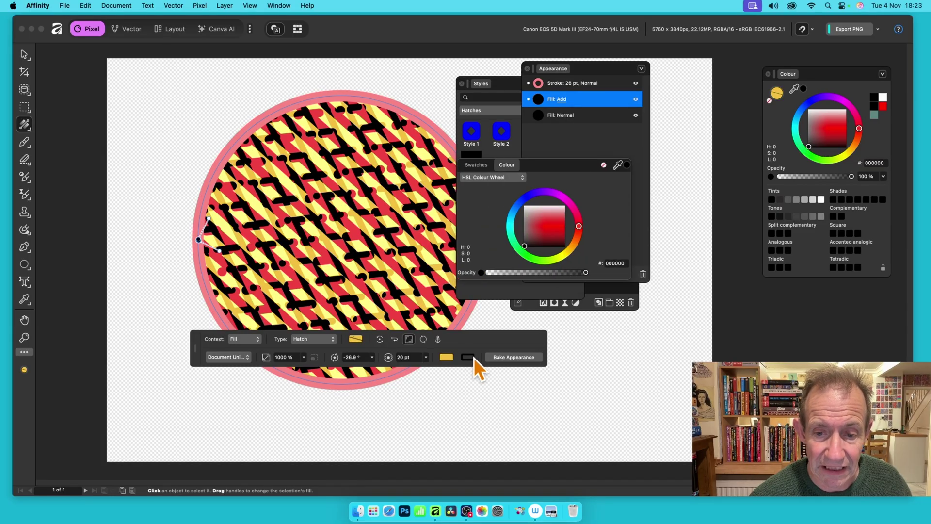
click(525, 198)
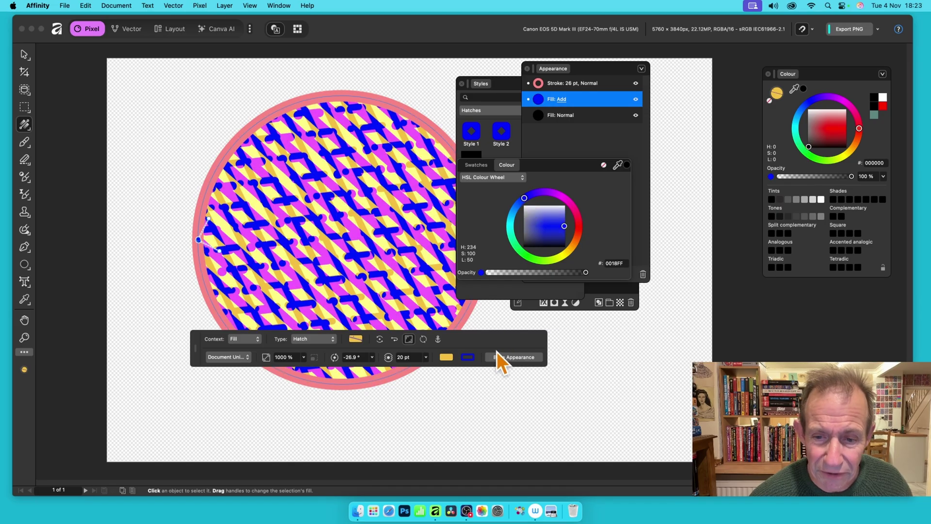
click(509, 339)
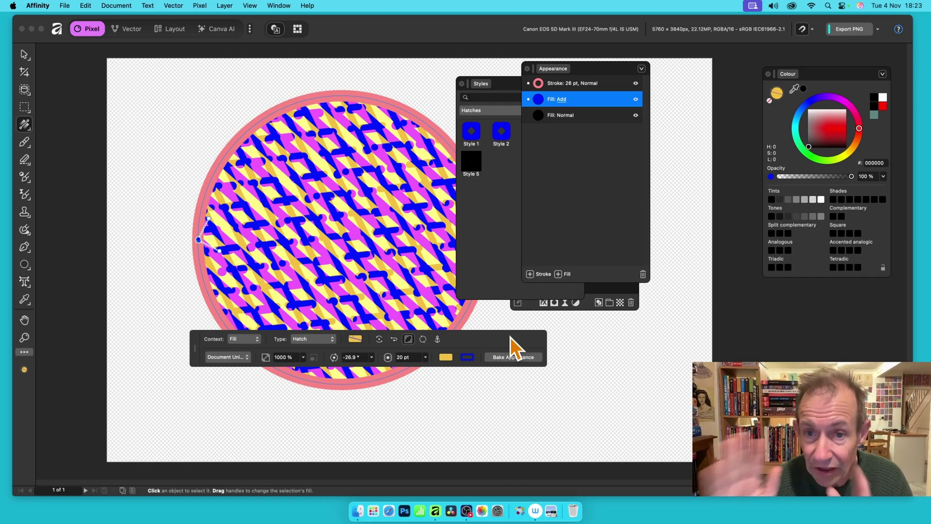
- Save the ellipse's current appearance as a new style in the Hatches category
click(504, 86)
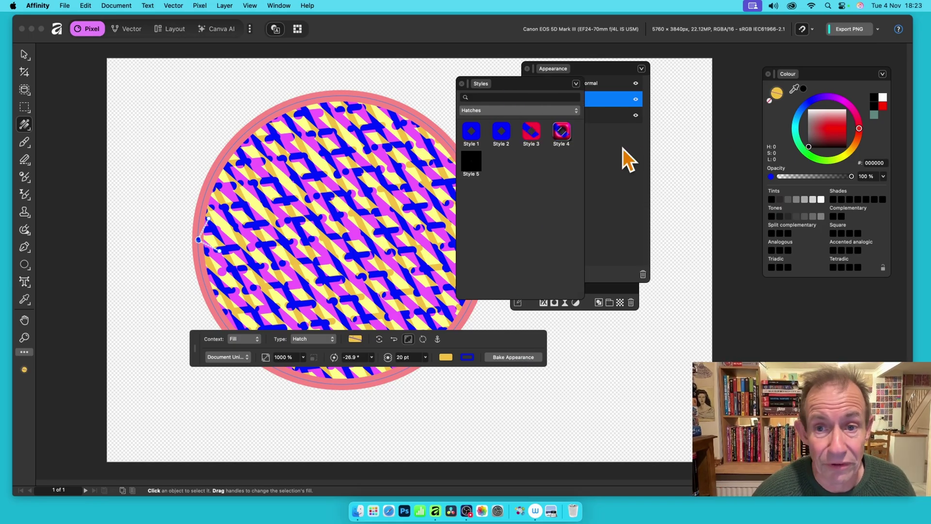
click(578, 85)
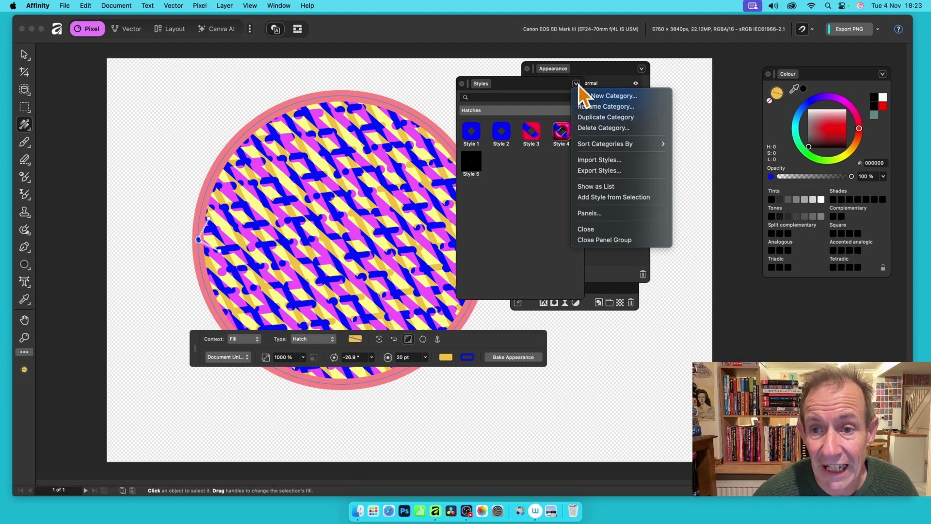
click(604, 198)
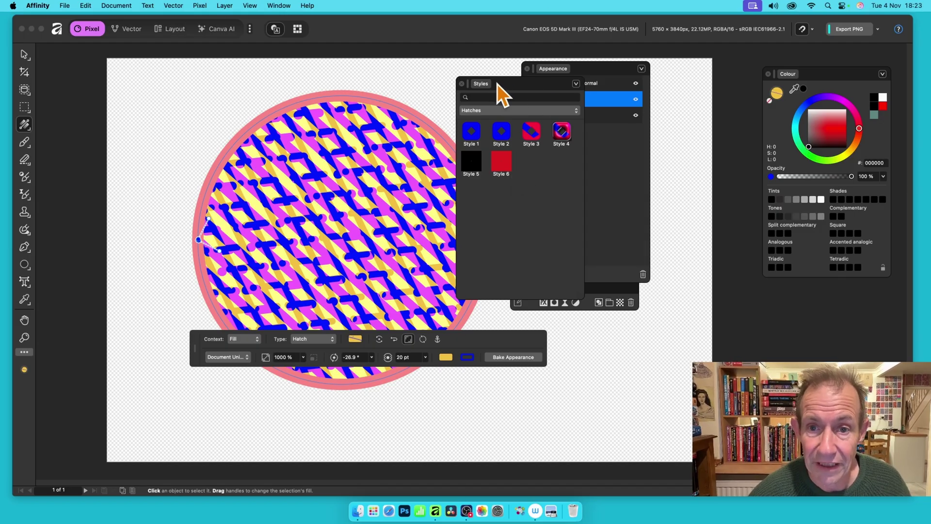
- Remove the hatch background colour from both the upper and the lower fill of the ellipse, leaving only their hatch lines
drag(538, 90, 666, 150)
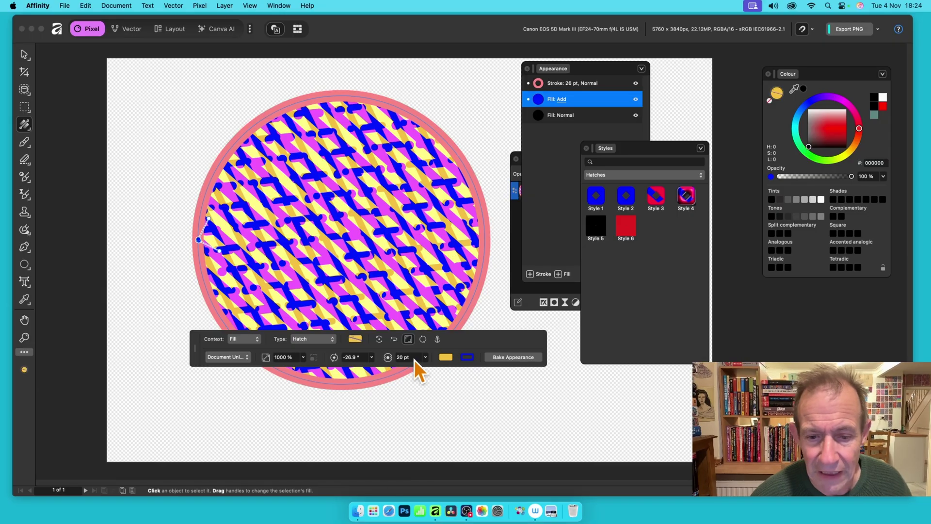
click(446, 357)
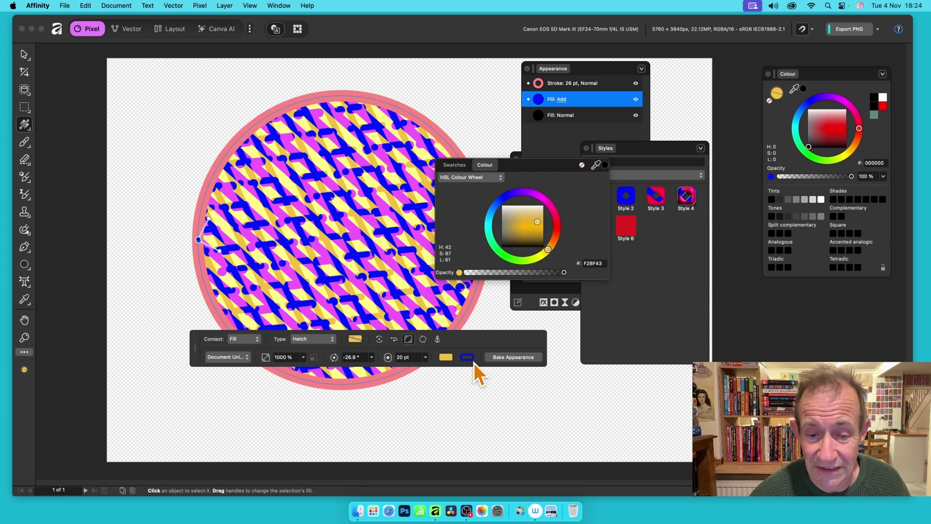
click(583, 166)
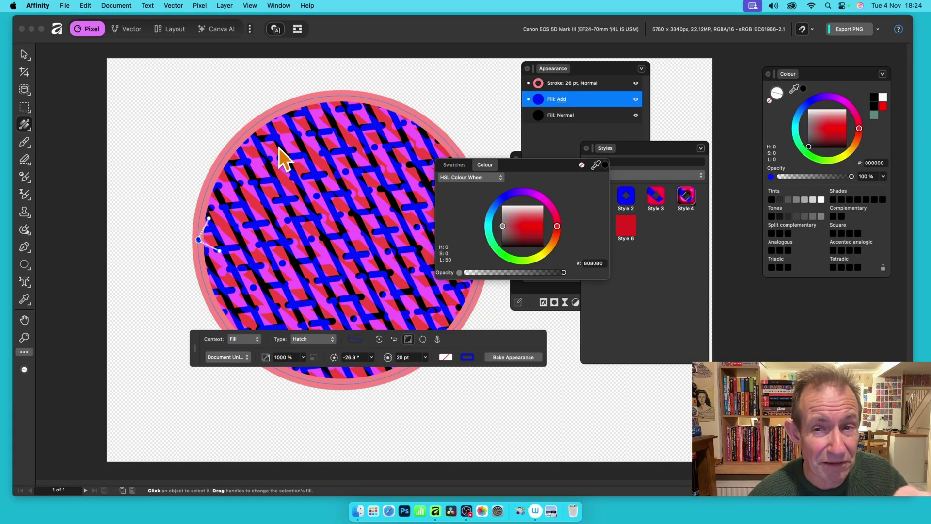
click(598, 113)
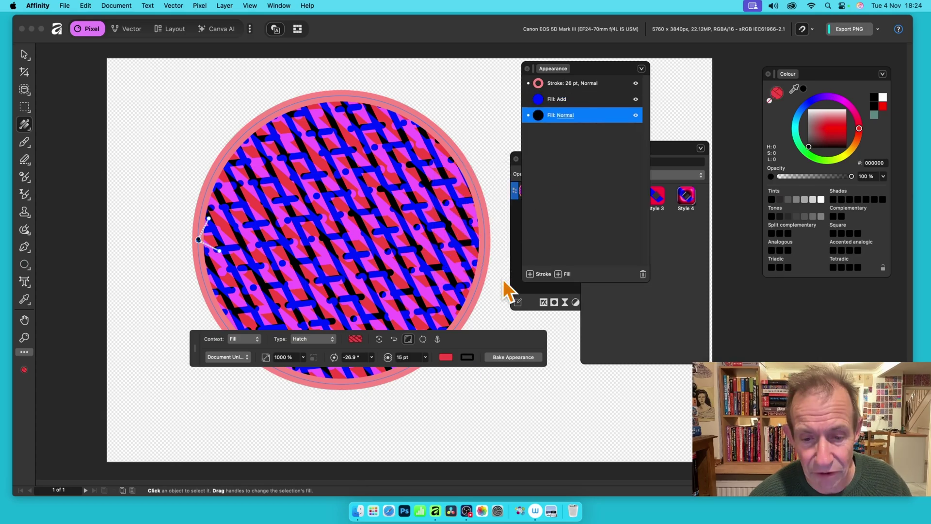
click(447, 357)
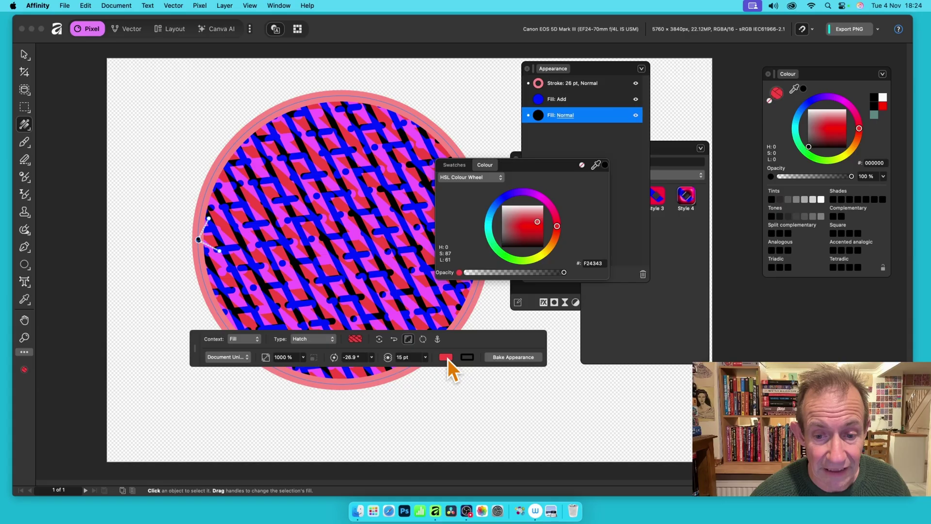
click(582, 166)
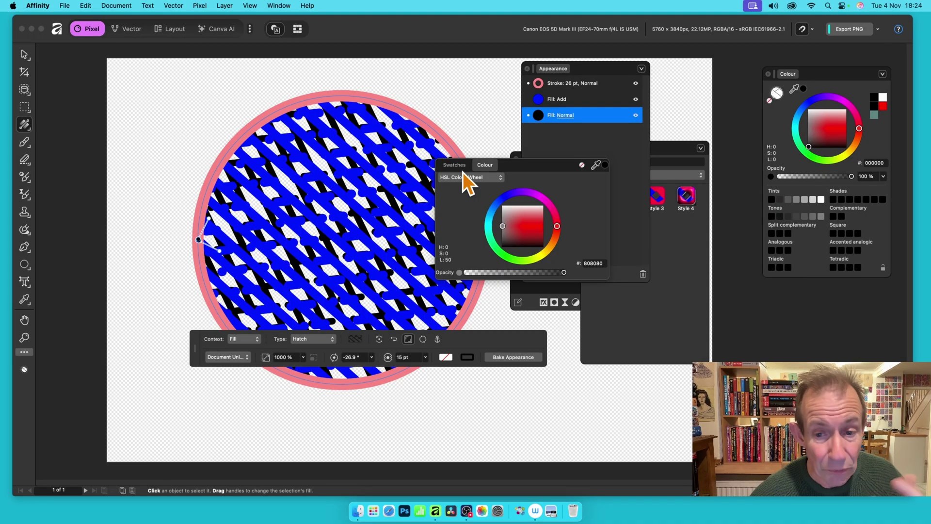
- Apply Bevel / Emboss and 3D layer effects to the ellipse, raising the 3D radius to about 46 px
drag(577, 68, 488, 128)
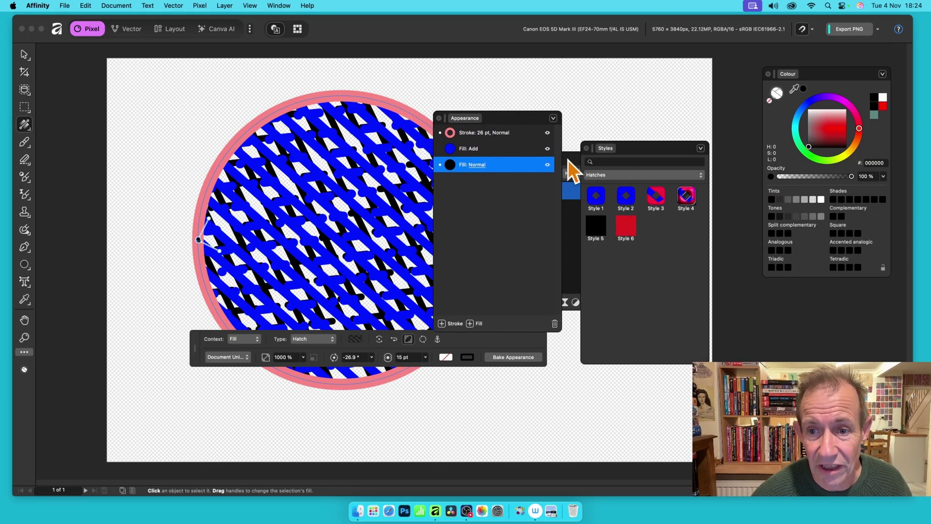
drag(571, 162, 449, 84)
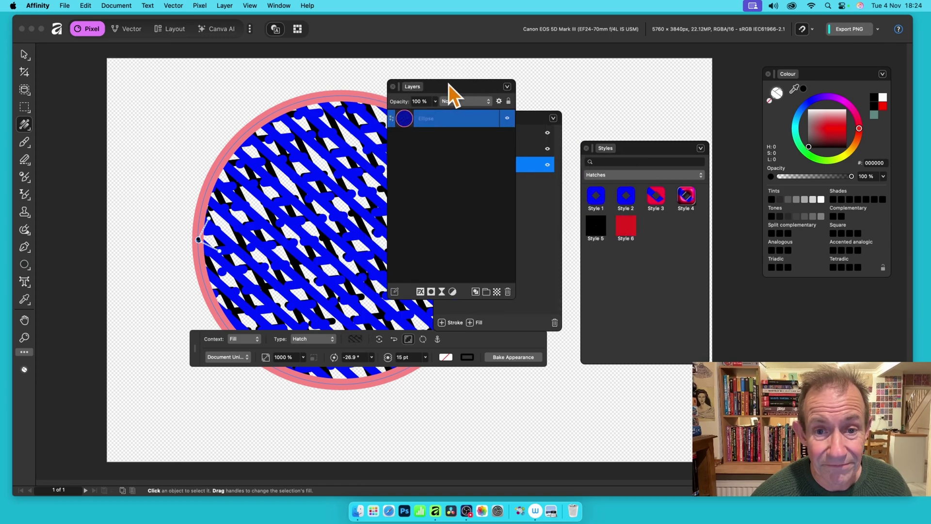
click(421, 292)
click(427, 122)
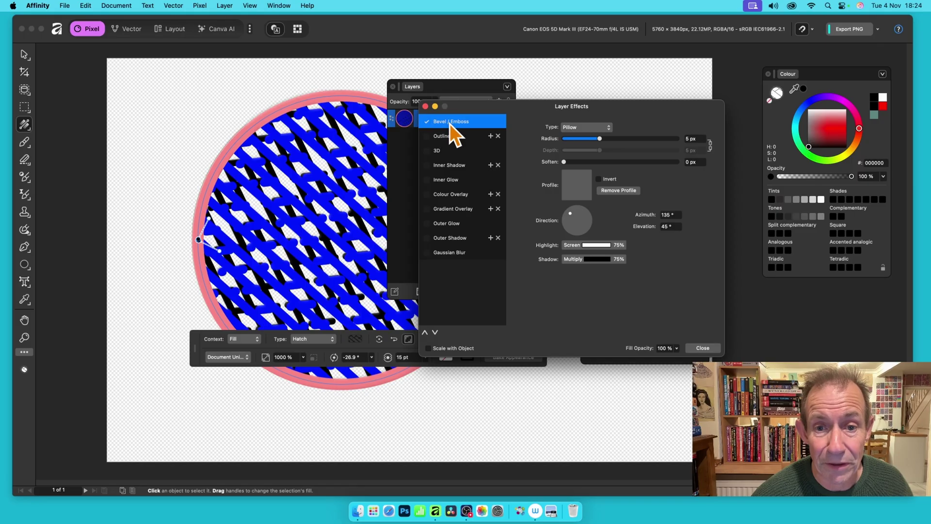
click(427, 150)
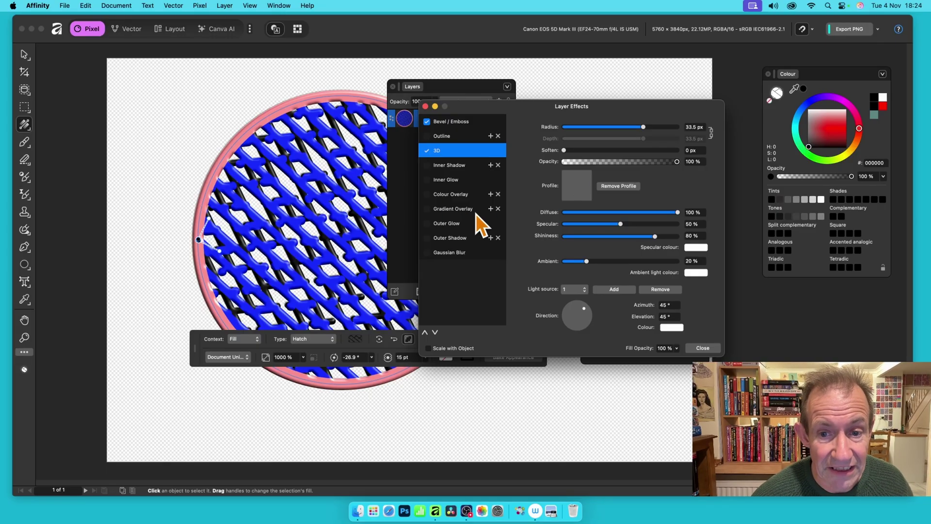
mouse_move(644, 128)
mouse_down()
mouse_move(630, 130)
mouse_move(660, 129)
mouse_up()
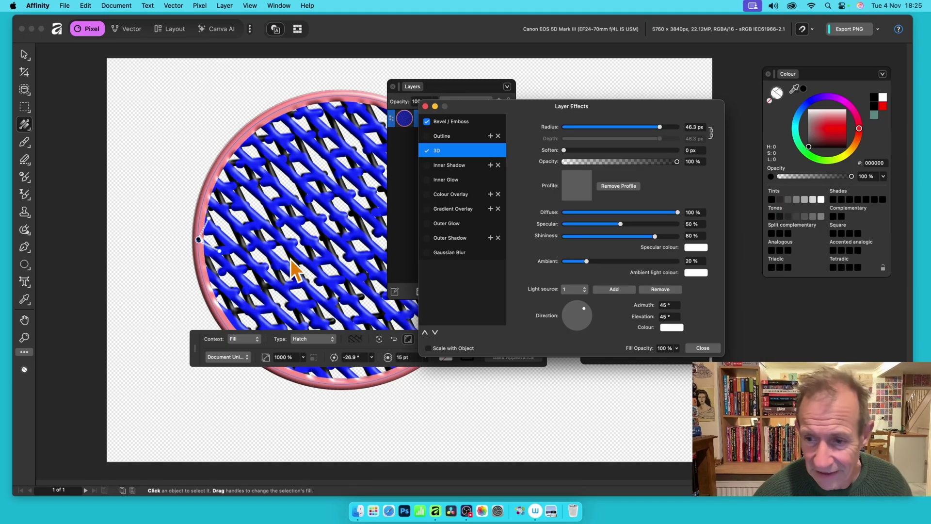
click(702, 348)
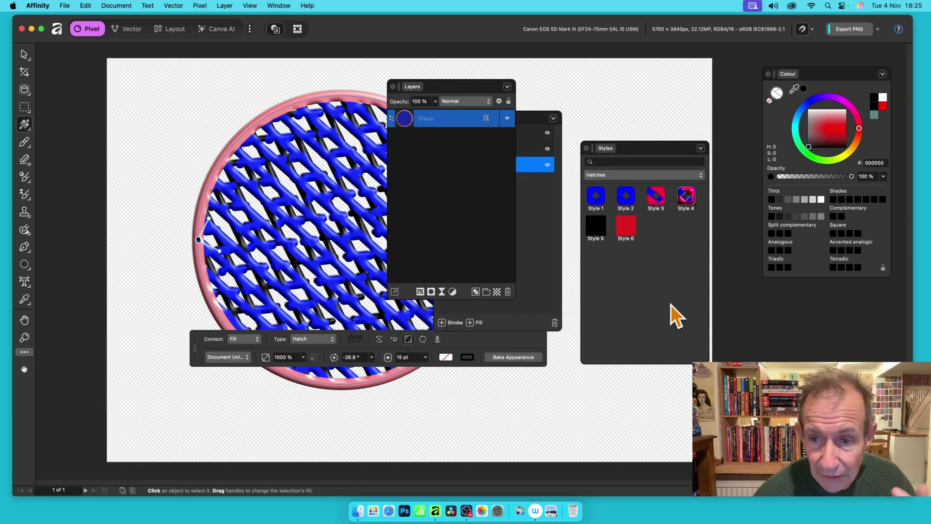
- Save the ellipse's see-through hatch appearance with its layer effects as a new style in the Hatches category
drag(613, 152, 549, 70)
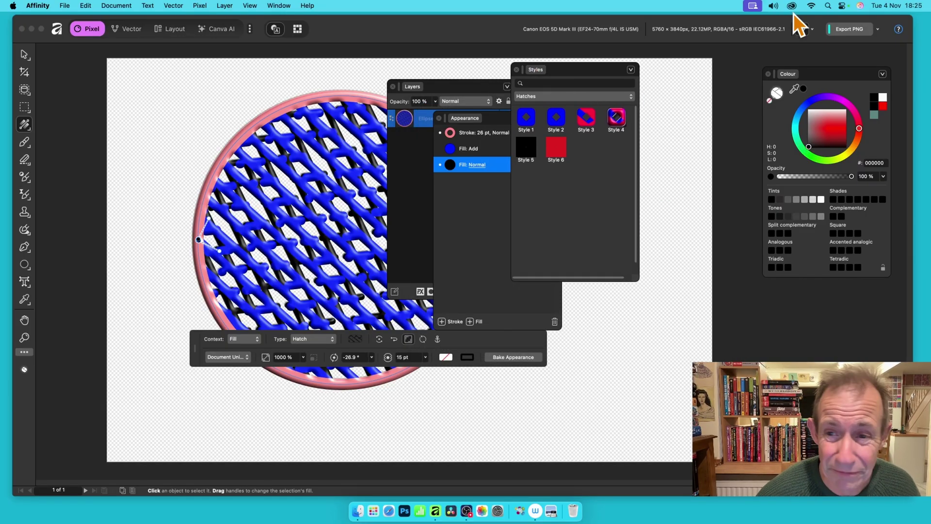
click(631, 70)
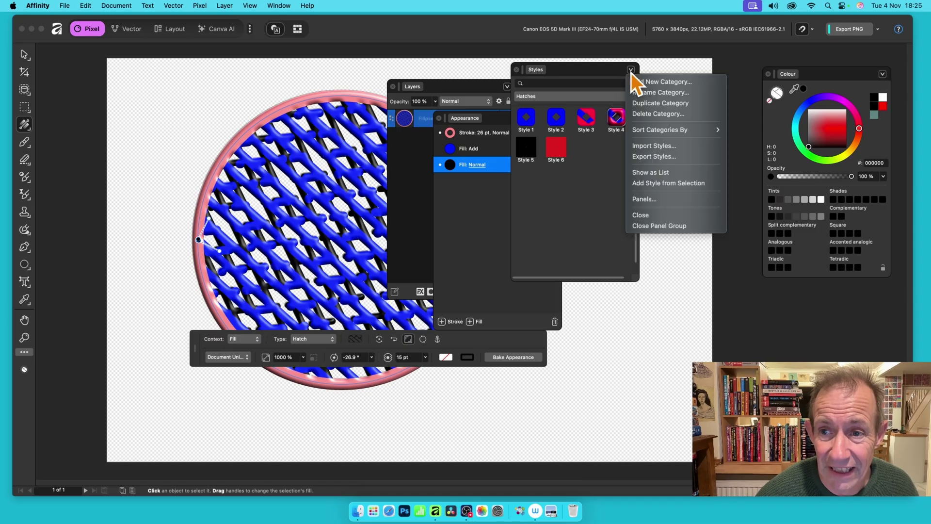
click(658, 183)
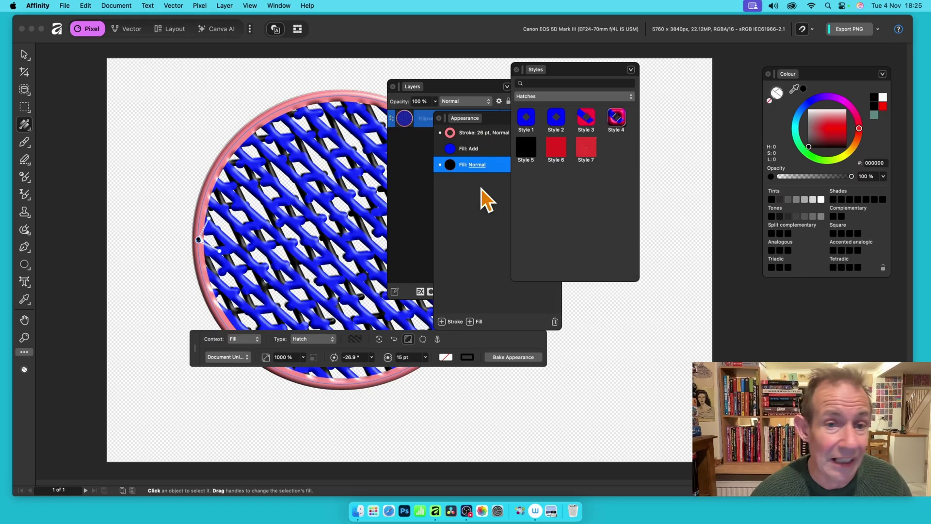
- Move the Layers and Appearance panels clear of the ellipse and look through the available fill types
click(491, 210)
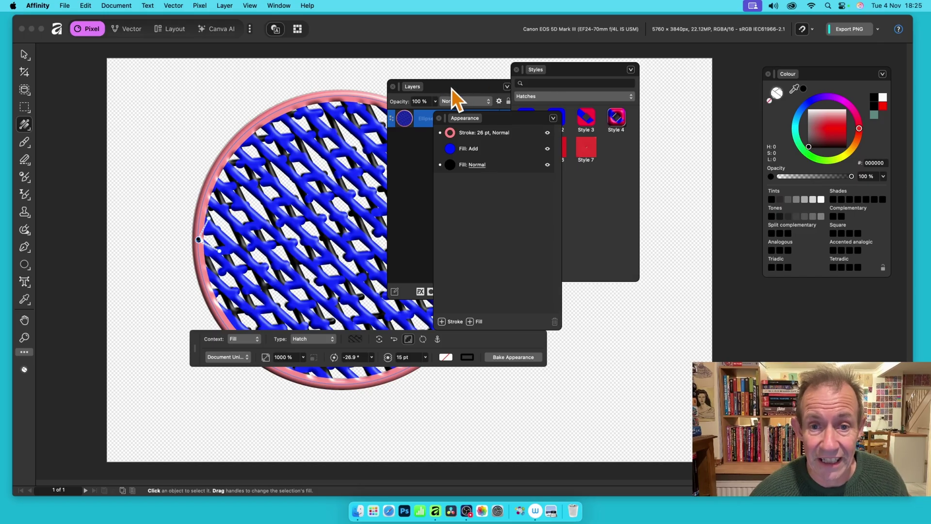
drag(452, 89, 643, 215)
drag(519, 118, 734, 95)
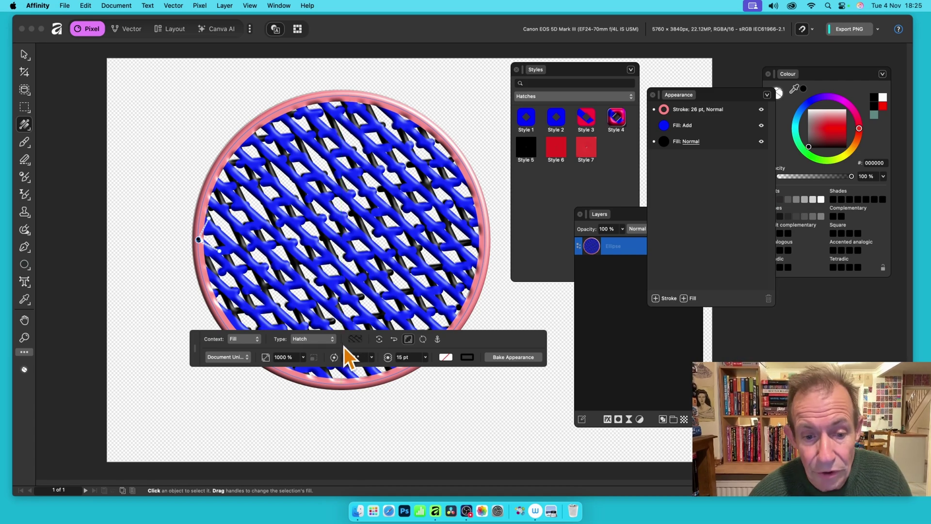
click(307, 340)
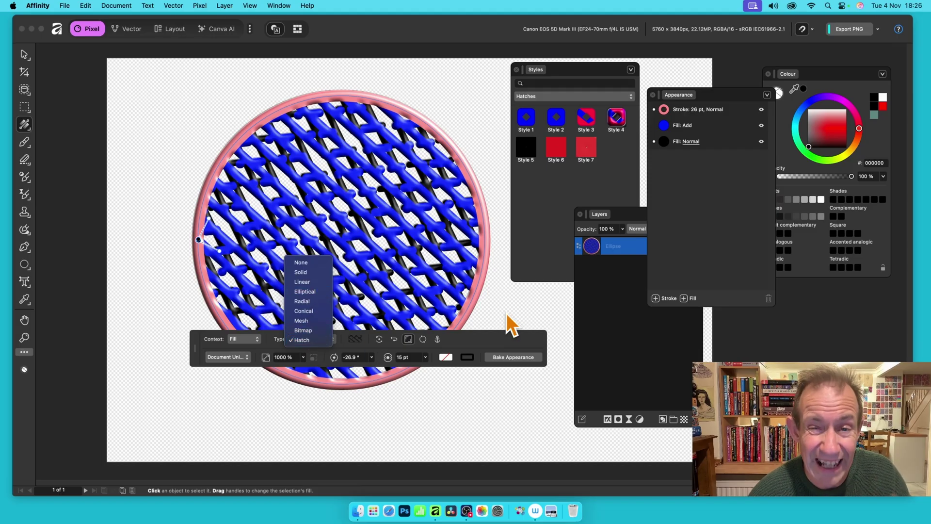
click(461, 339)
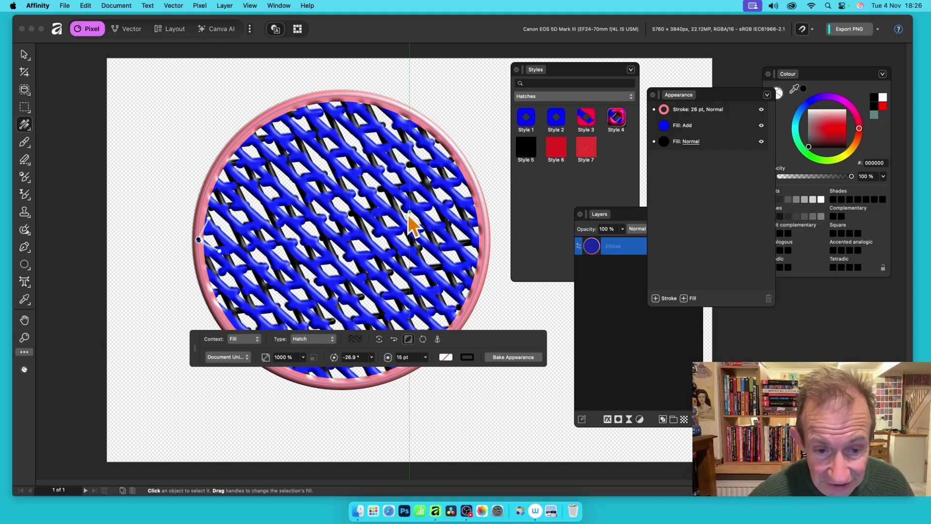
- Add a live Twirl distortion filter to the ellipse and move its settings clear of the artwork
click(200, 5)
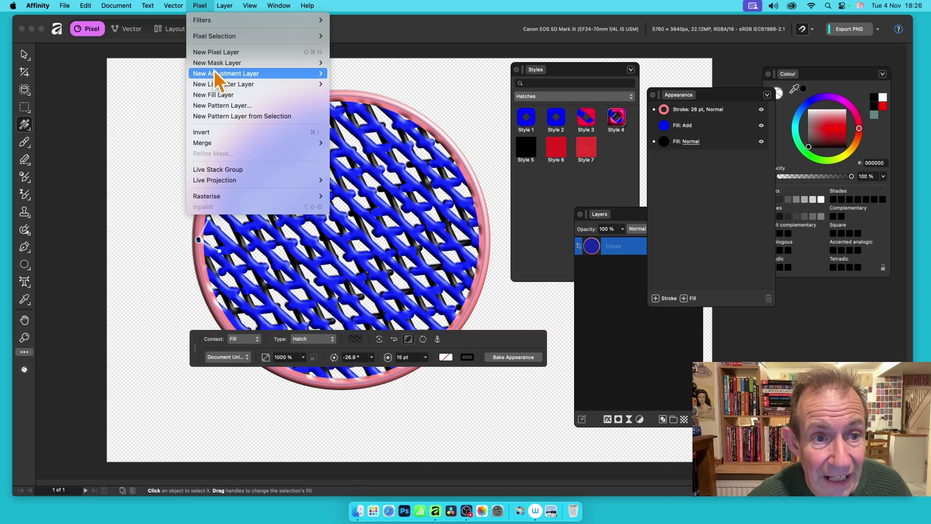
mouse_move(229, 83)
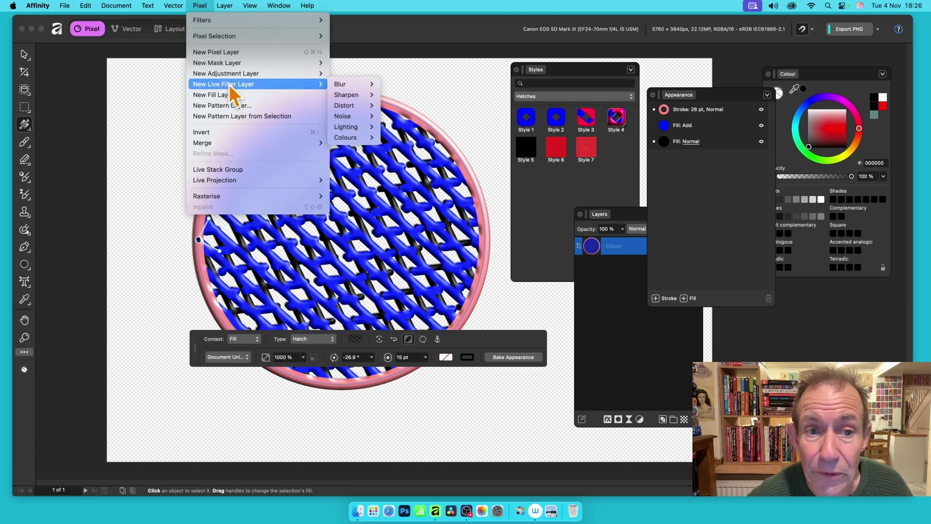
mouse_move(361, 139)
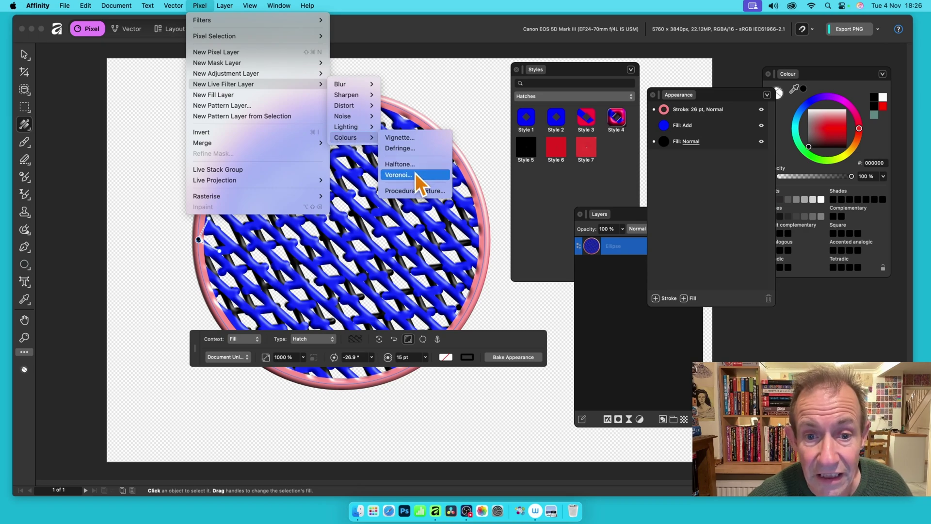
mouse_move(349, 106)
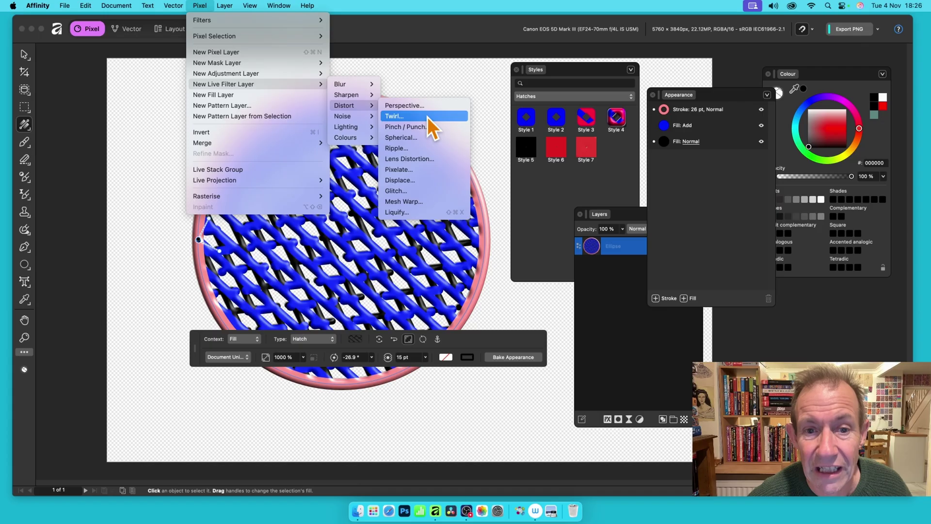
click(426, 117)
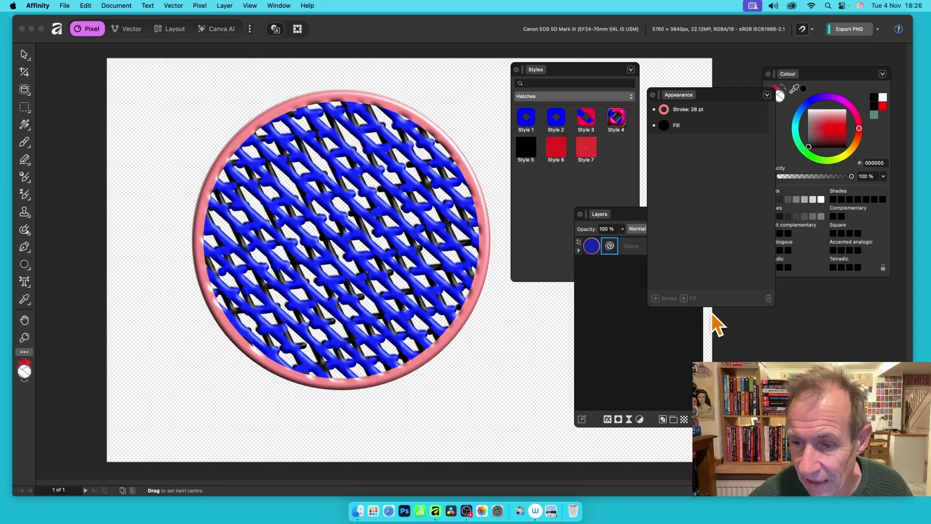
drag(245, 137, 173, 91)
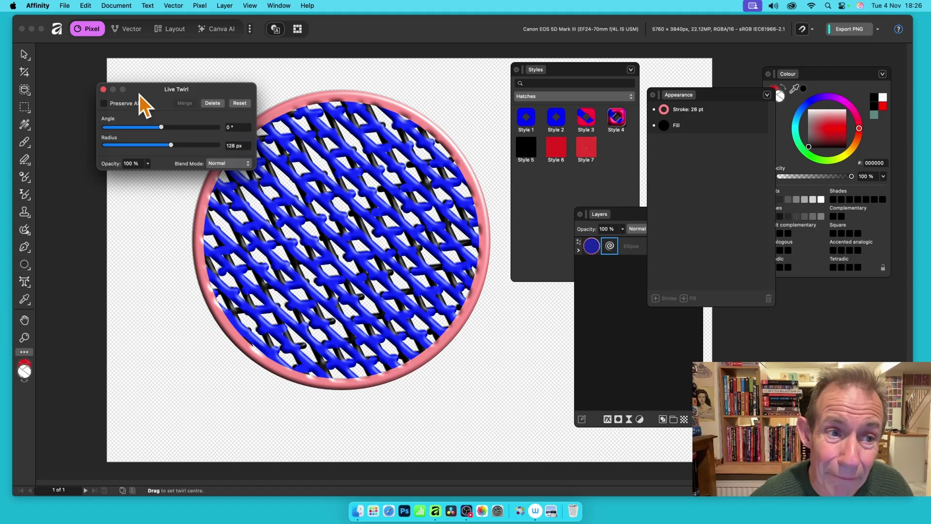
drag(143, 90, 165, 51)
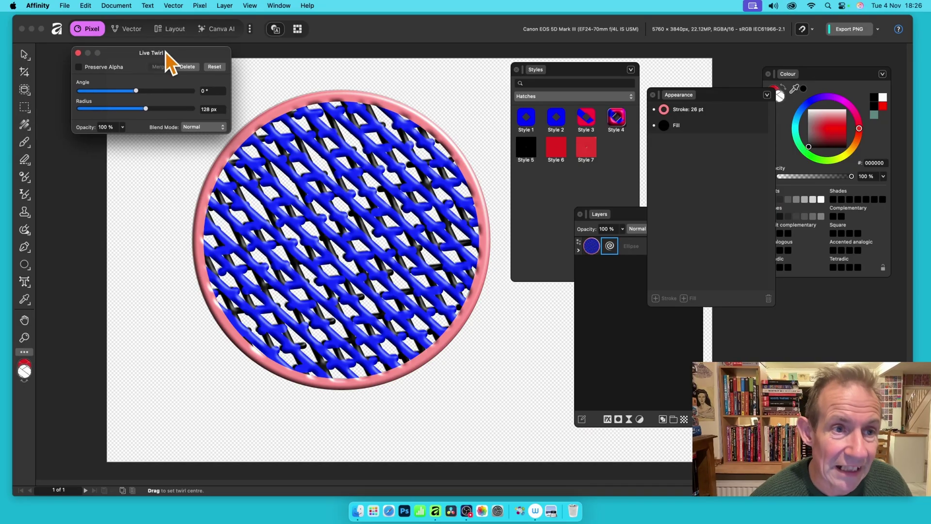
- Set the live Twirl's angle to 720° and radius to 1000 px, with its centre near the middle of the ellipse
drag(136, 92, 222, 103)
drag(409, 264, 318, 229)
click(215, 91)
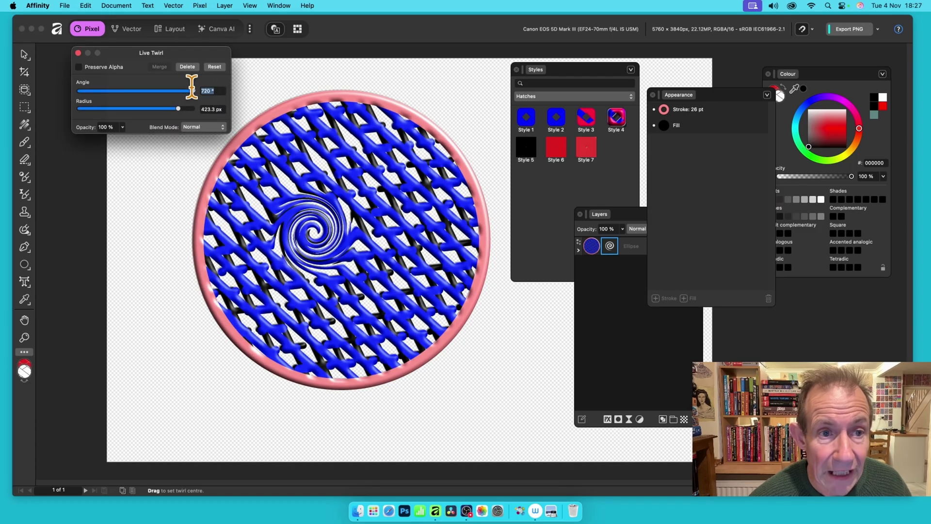
text(720)
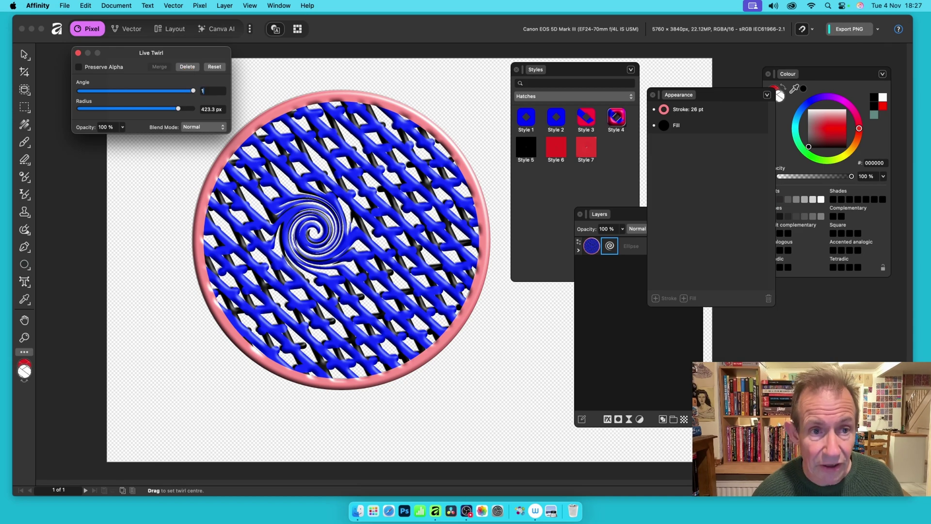
key(Tab)
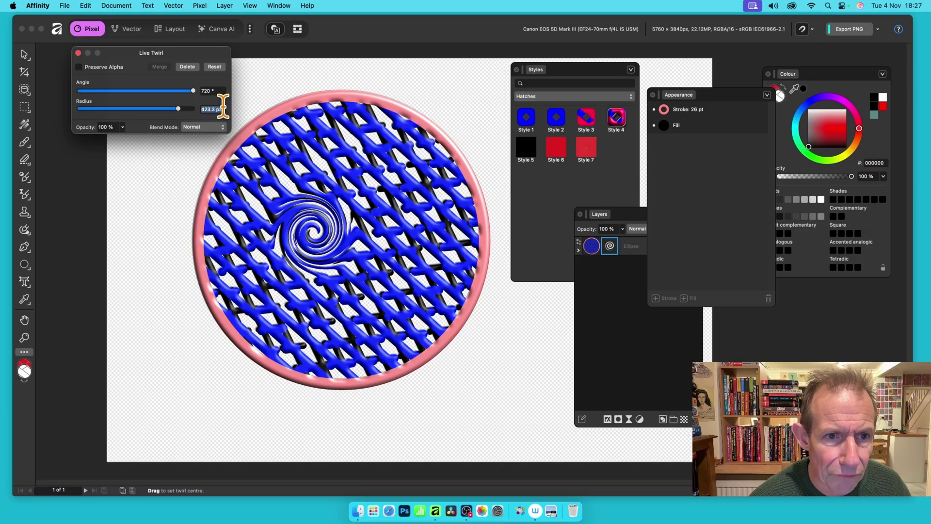
text(1)
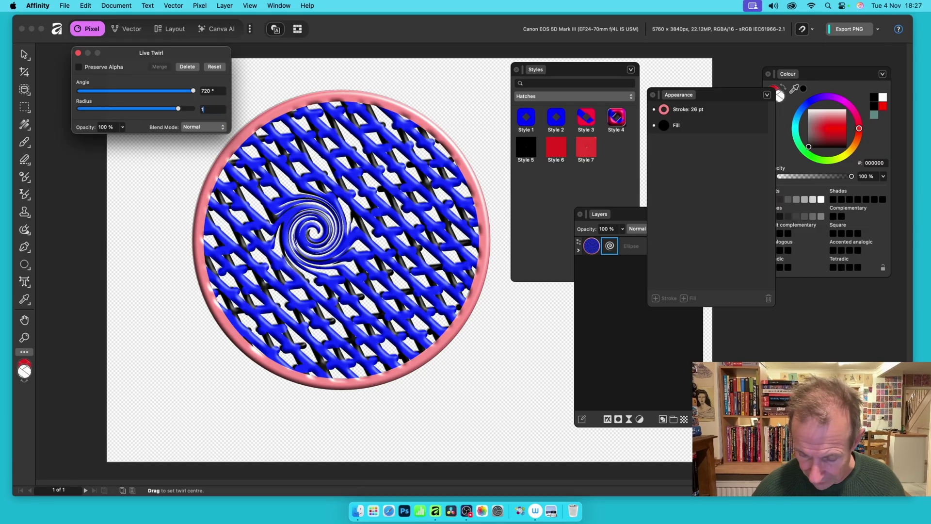
text(0000)
key(Tab)
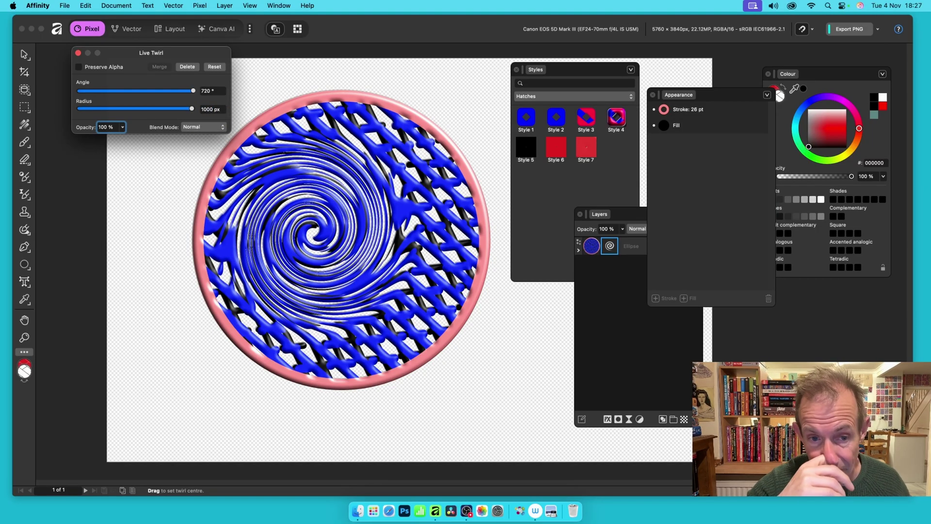
drag(318, 230, 341, 230)
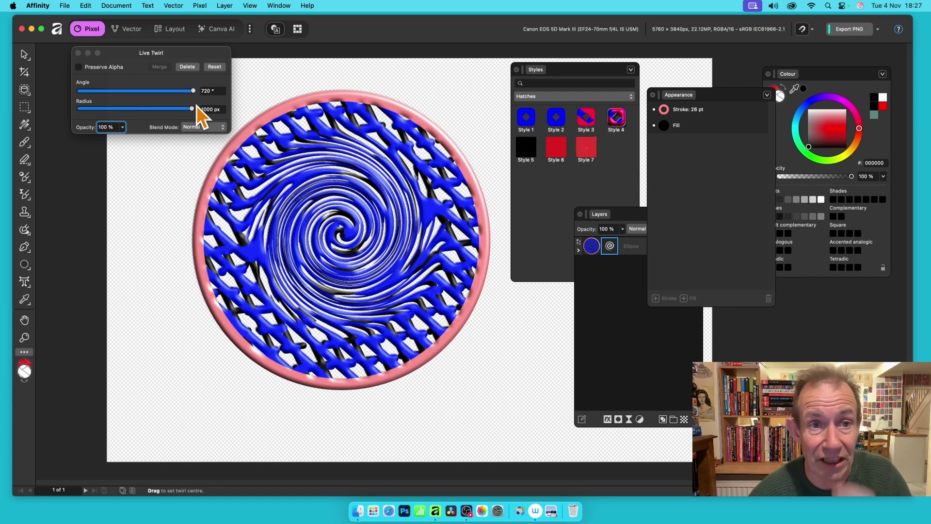
click(78, 53)
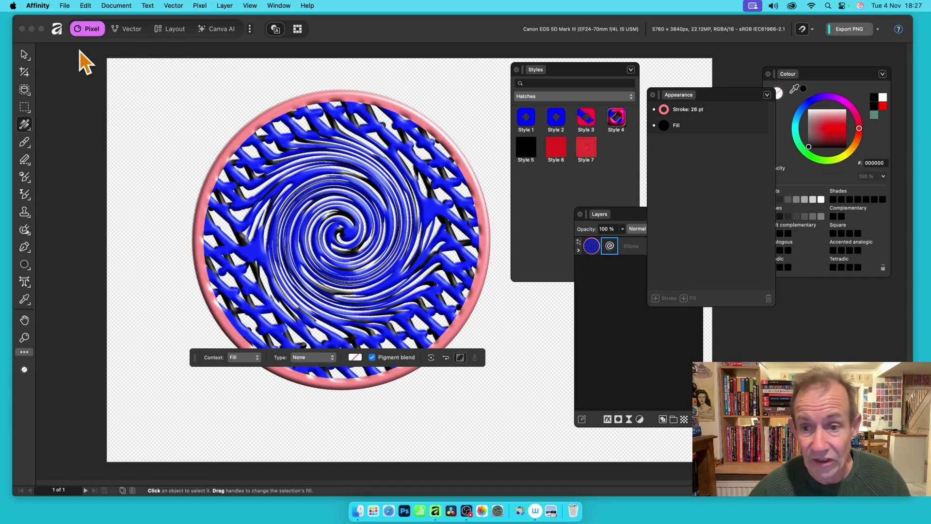
- Reveal the Twirl filter nested under the ellipse layer and reopen its settings, moving them clear of most of the artwork
click(586, 264)
click(579, 251)
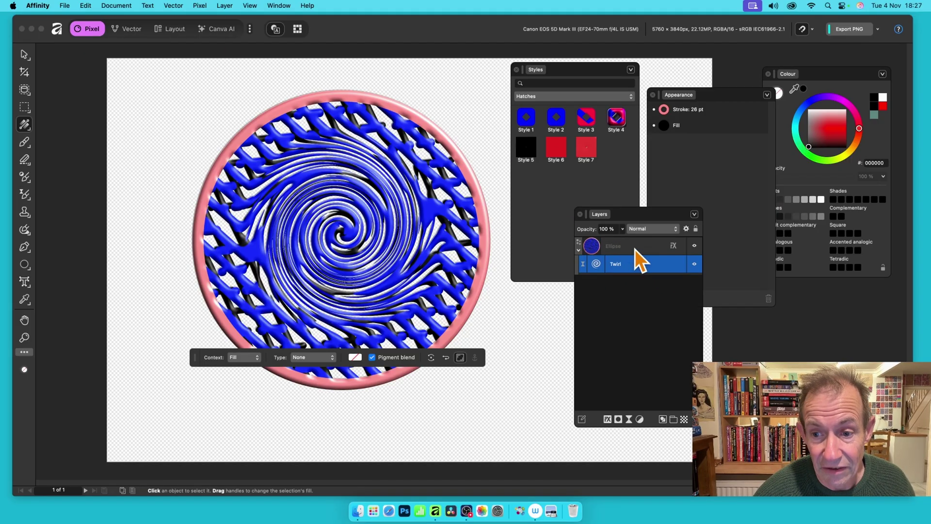
click(636, 249)
shift+click(624, 267)
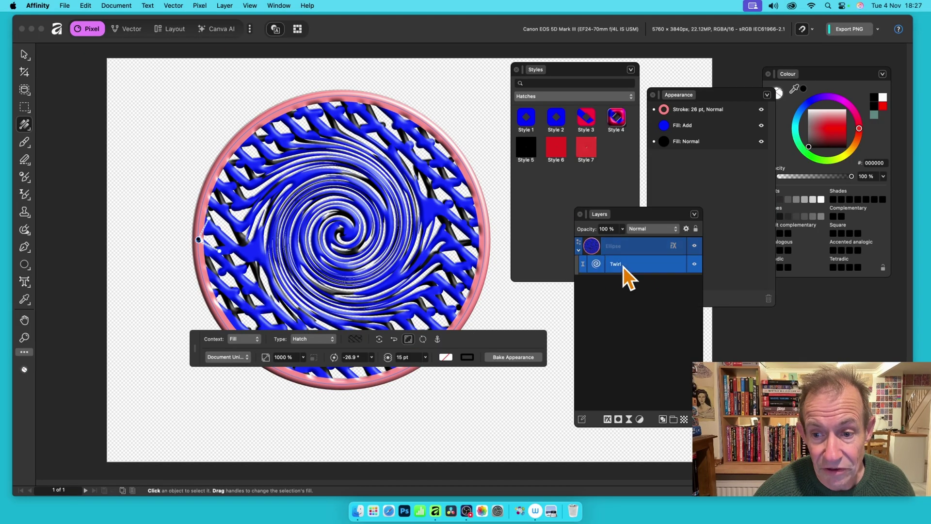
click(596, 263)
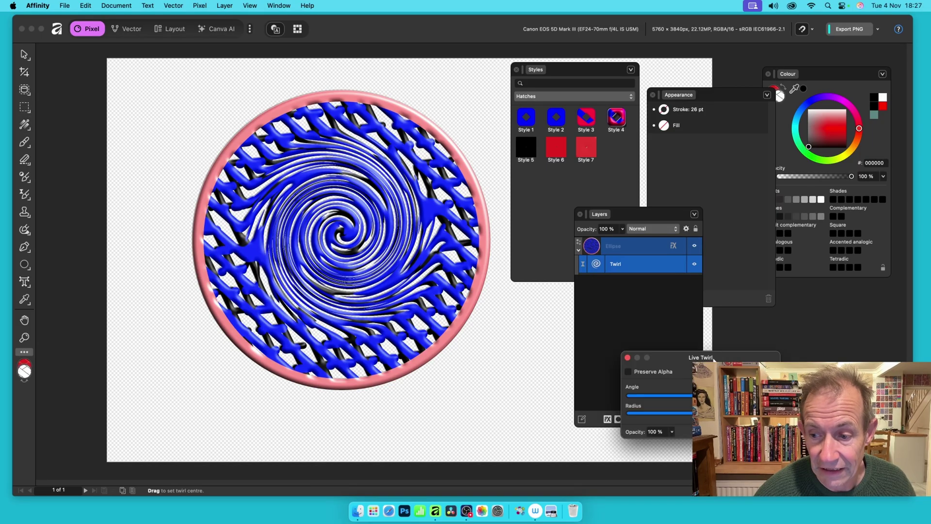
drag(692, 354, 191, 107)
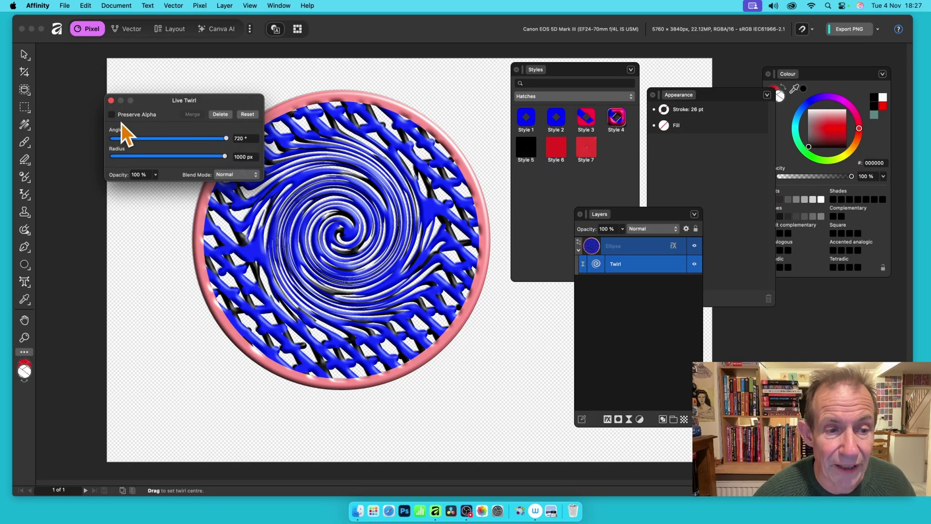
- Preview other blend modes such as Multiply for the live Twirl, keep Normal, and close its settings
click(226, 174)
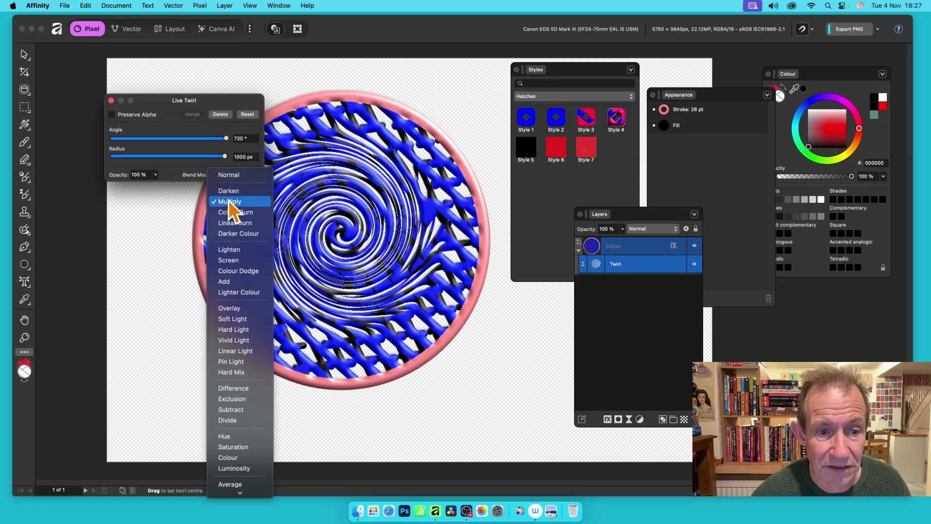
click(201, 106)
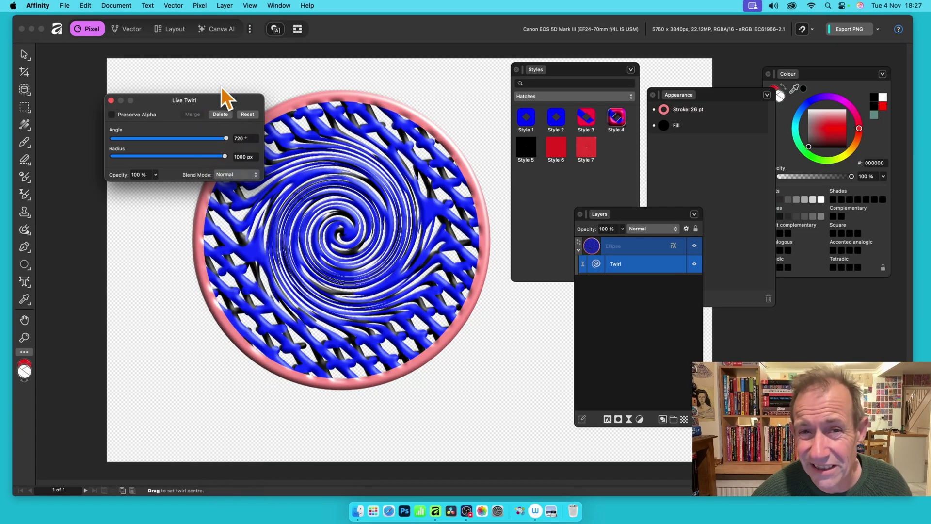
click(111, 101)
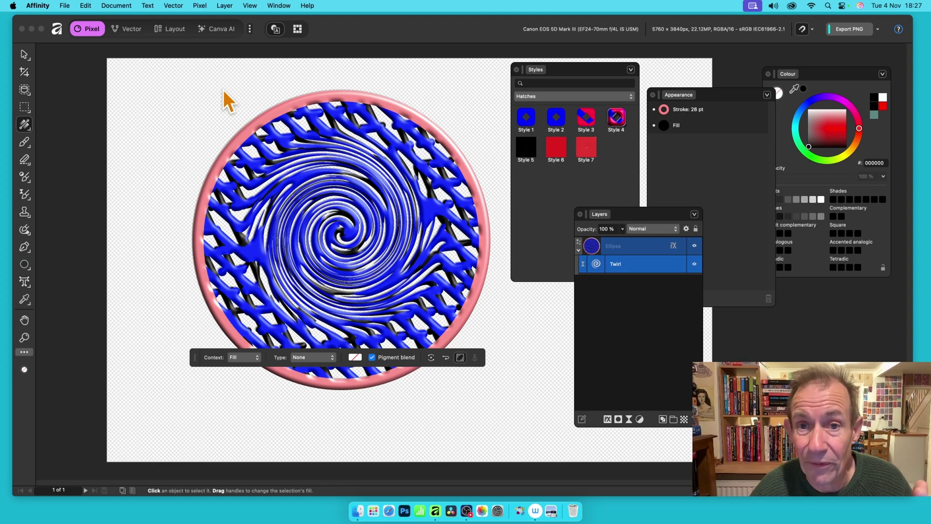
- Switch to the Move tool and select the ellipse's parent layer, undoing and redoing the last change in between
click(27, 56)
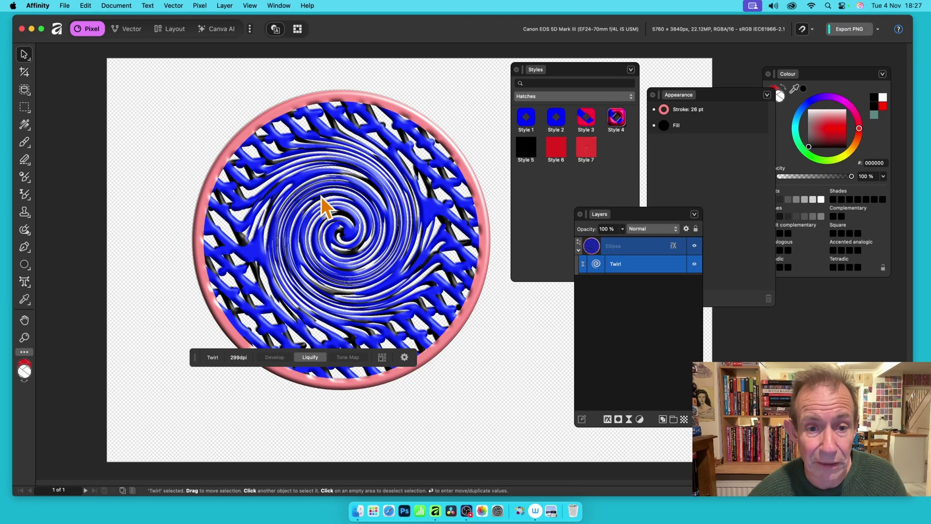
key(super+z)
key(super+shift+z)
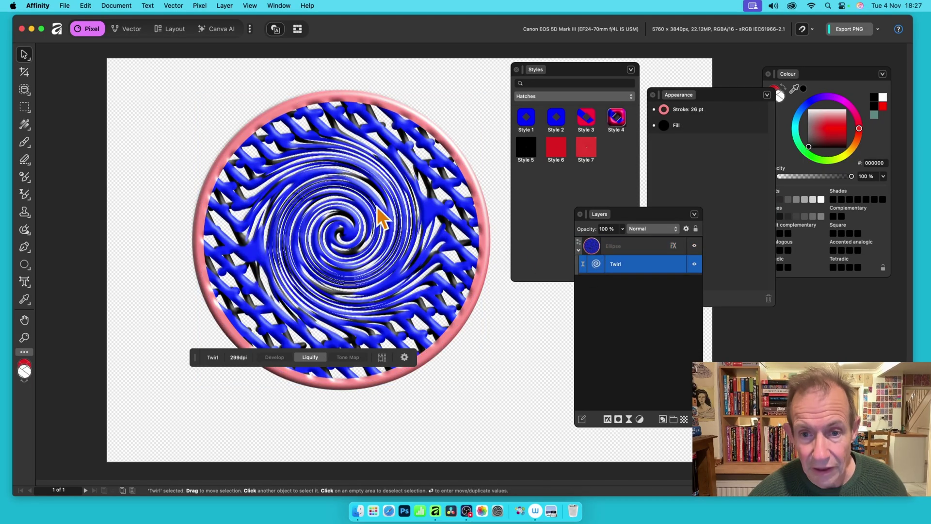
click(642, 249)
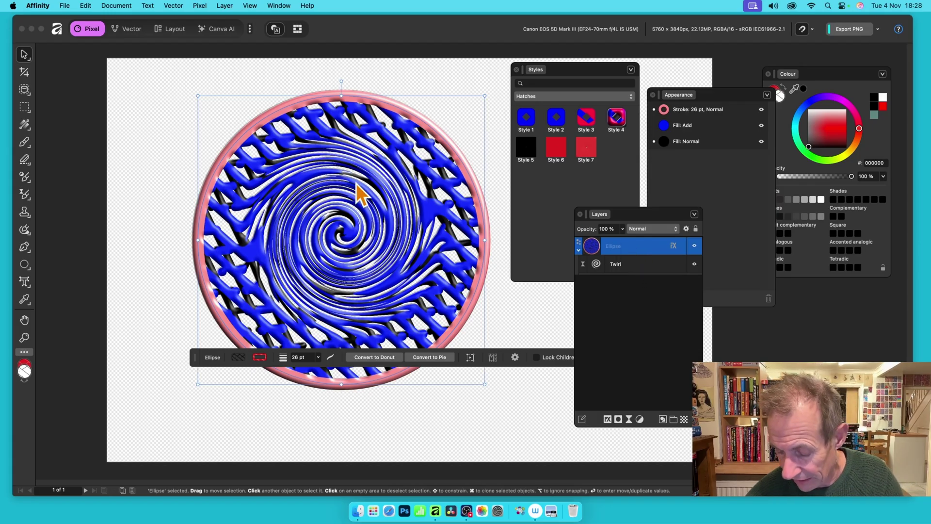
- Create 6 duplicates of the twirled ellipse with Move / Duplicate, using a rotation of 17° and a scale of 104%
key(Return)
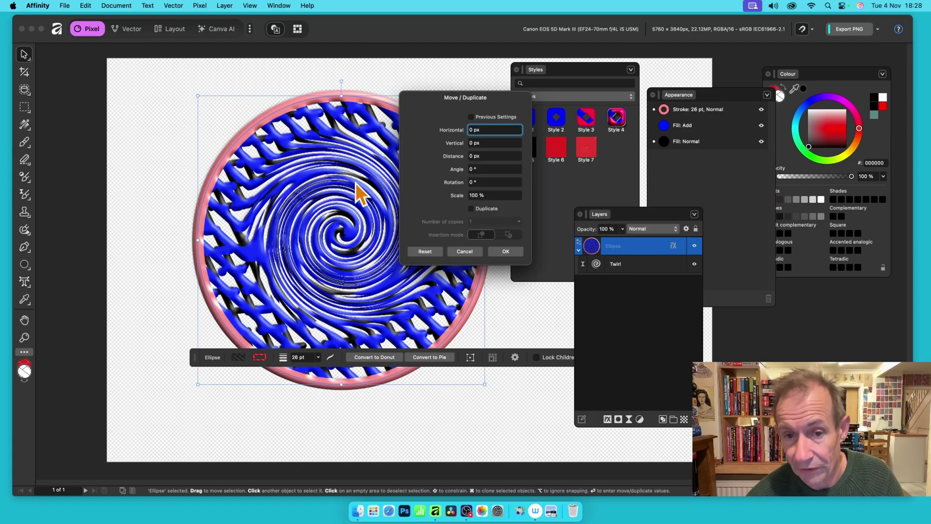
drag(459, 100, 501, 83)
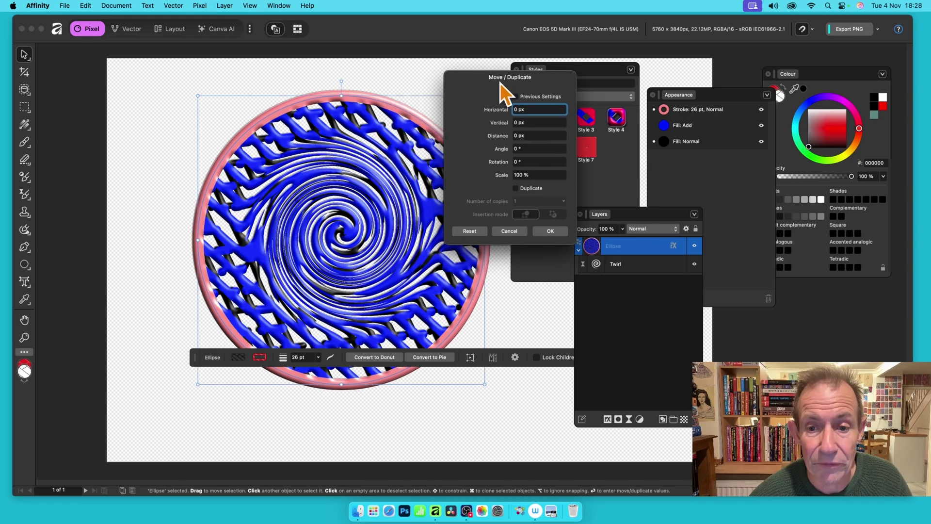
click(516, 188)
drag(501, 175, 514, 163)
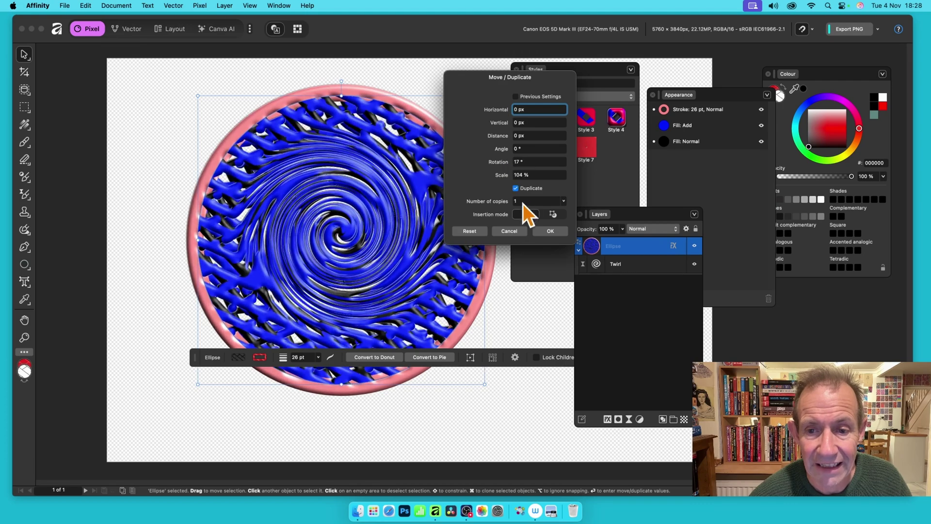
drag(489, 203, 492, 202)
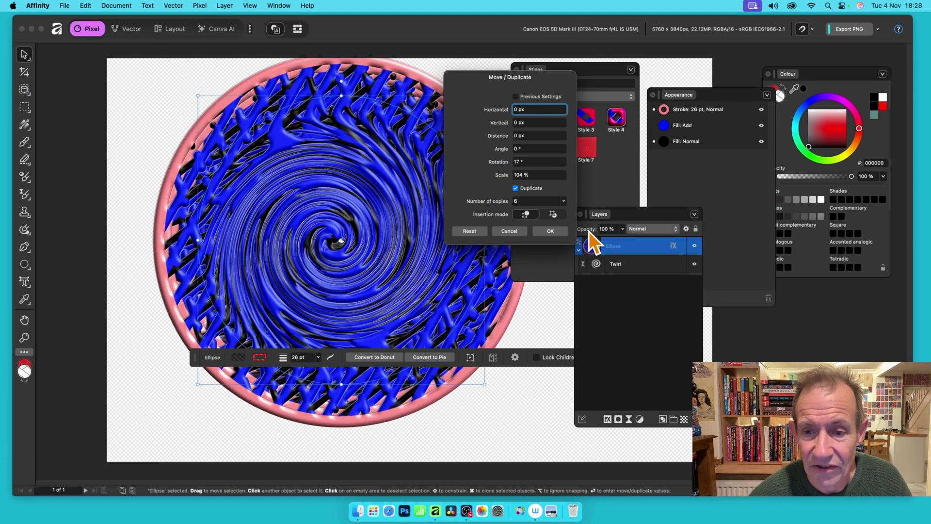
click(550, 231)
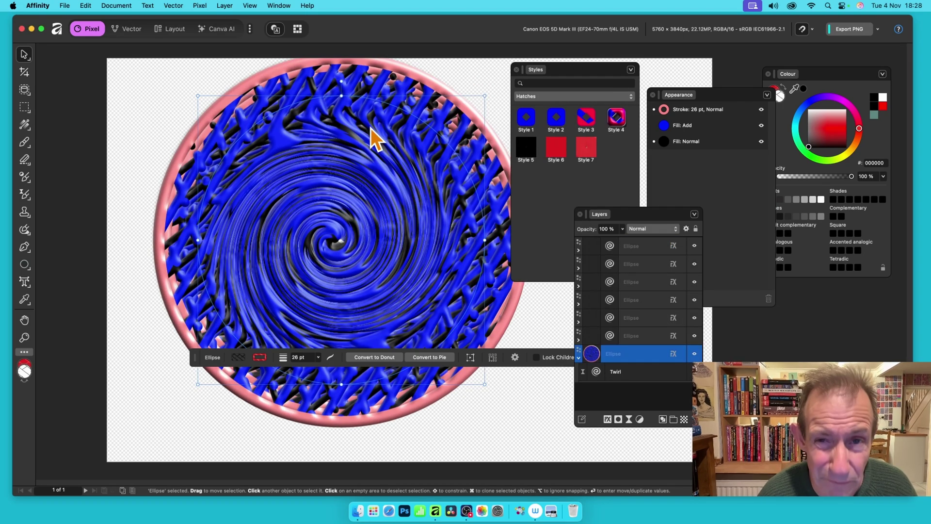